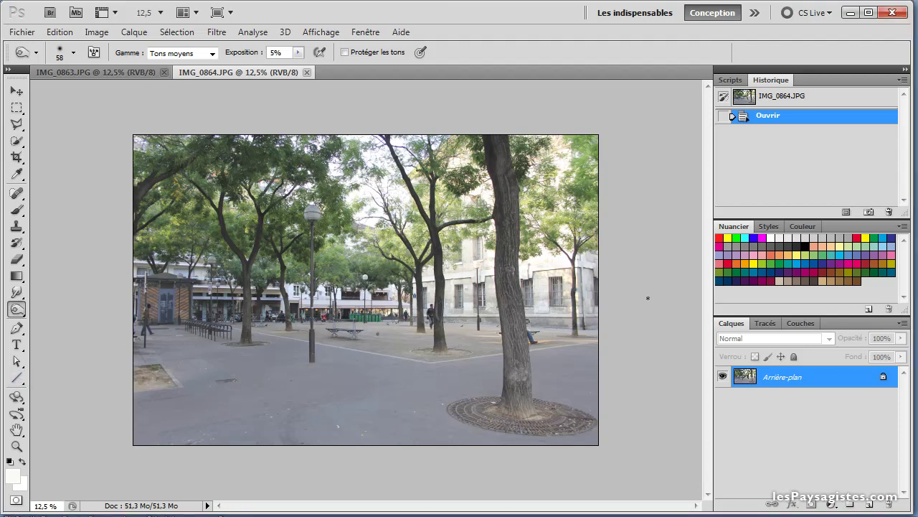
- Draw four red 3 px lines extending the two paving edges and the two facade cornice edges beyond both sides of the photo
left_click(718, 238)
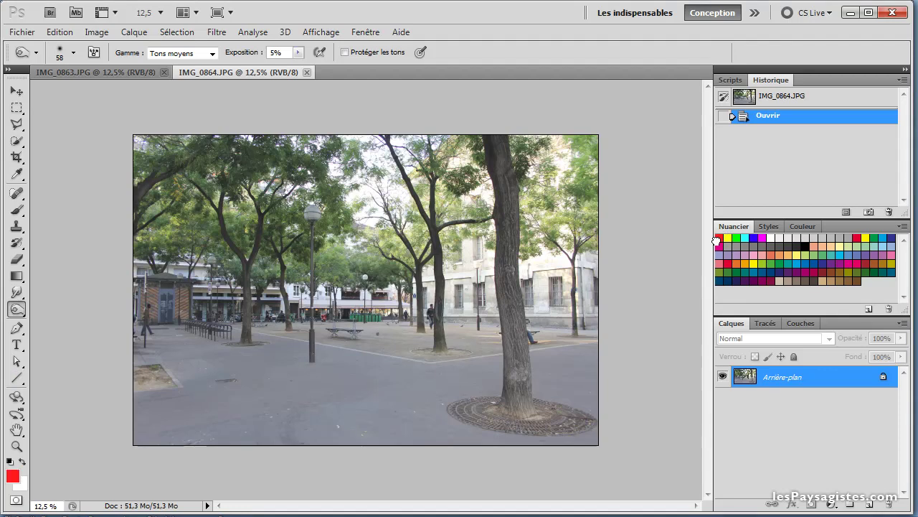
left_click(16, 378)
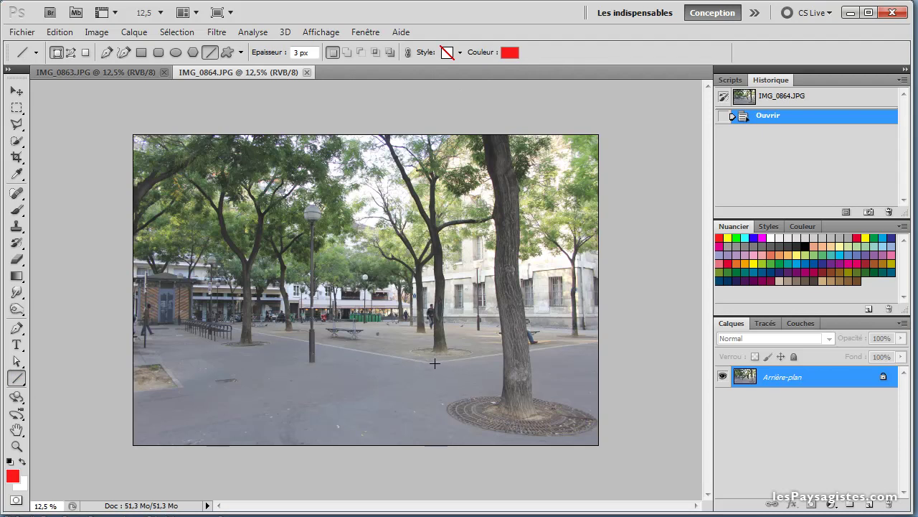
left_click_drag(432, 363, 707, 328)
left_click_drag(578, 268, 703, 291)
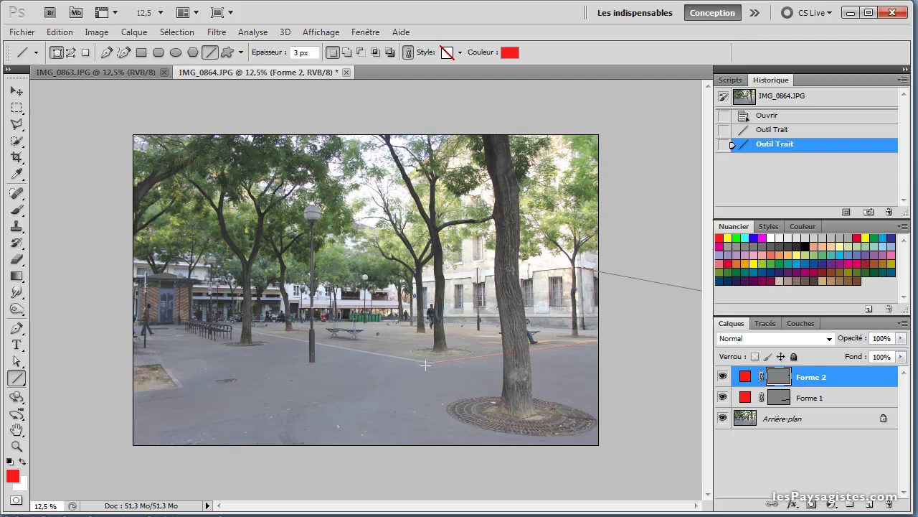
left_click_drag(425, 364, 47, 294)
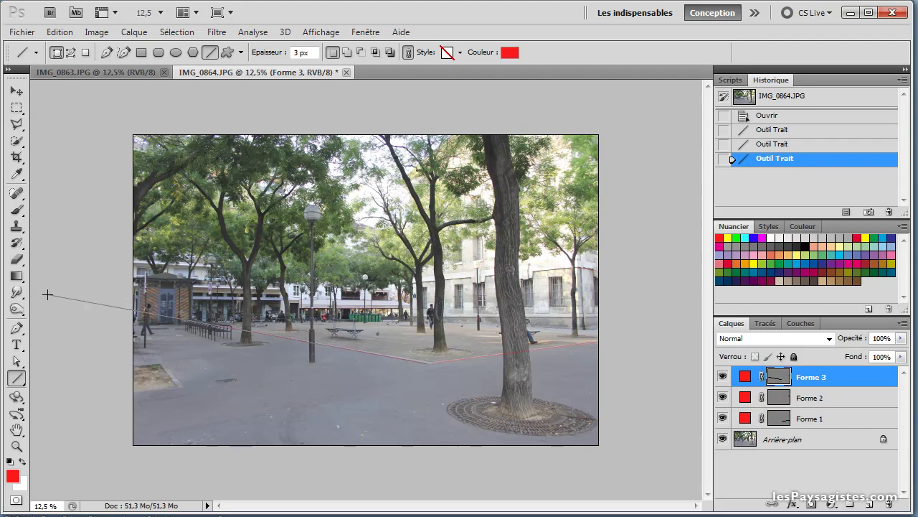
left_click_drag(572, 268, 17, 312)
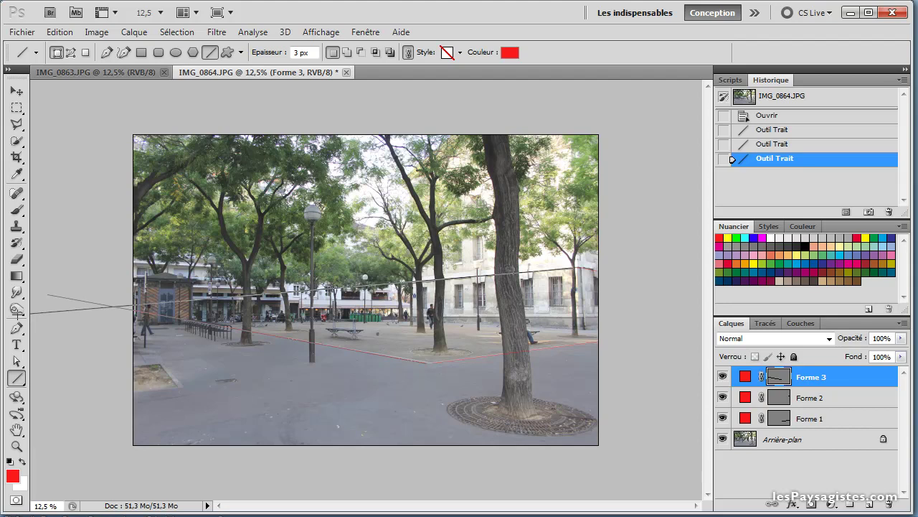
left_click_drag(17, 311, 17, 312)
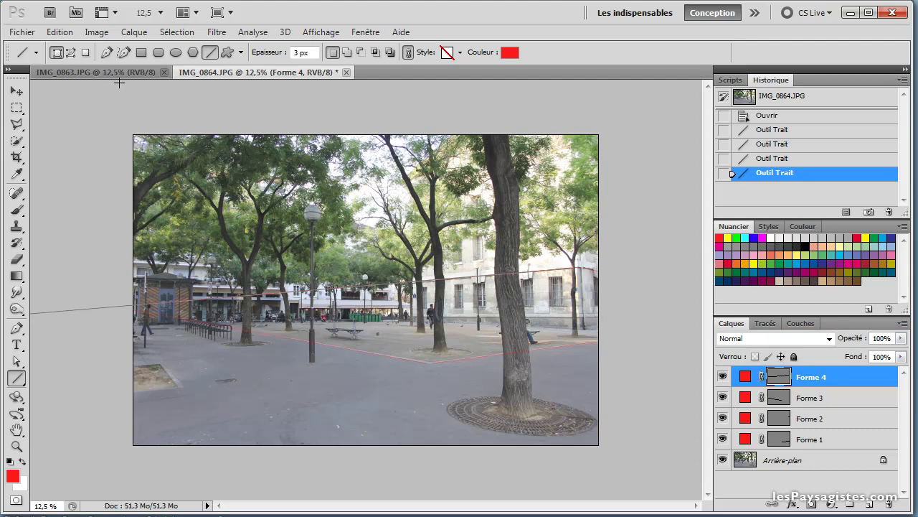
- Enlarge the canvas width to 15000 pixels, keeping the photo centred
left_click(96, 34)
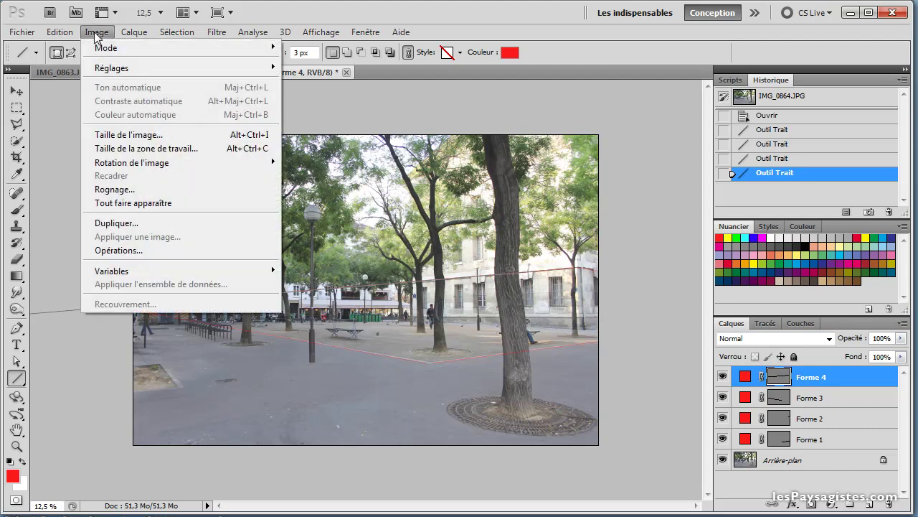
left_click(132, 148)
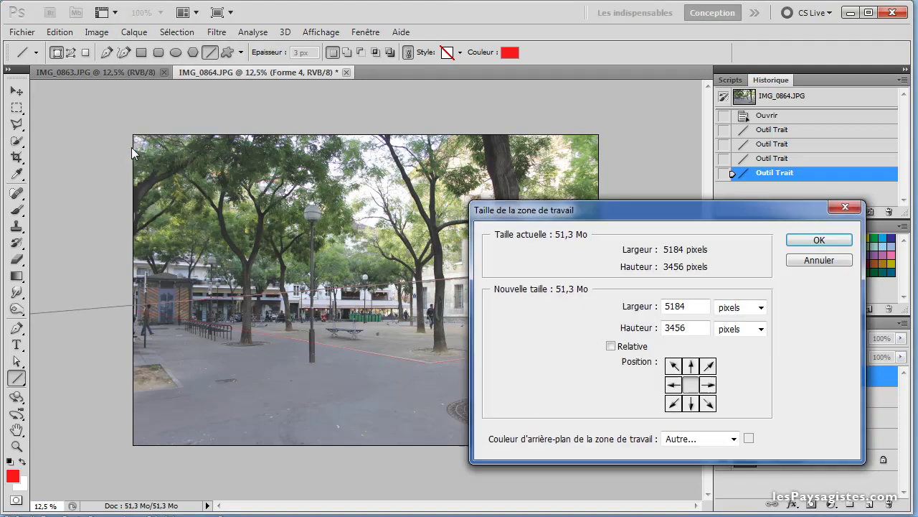
double_click(692, 306)
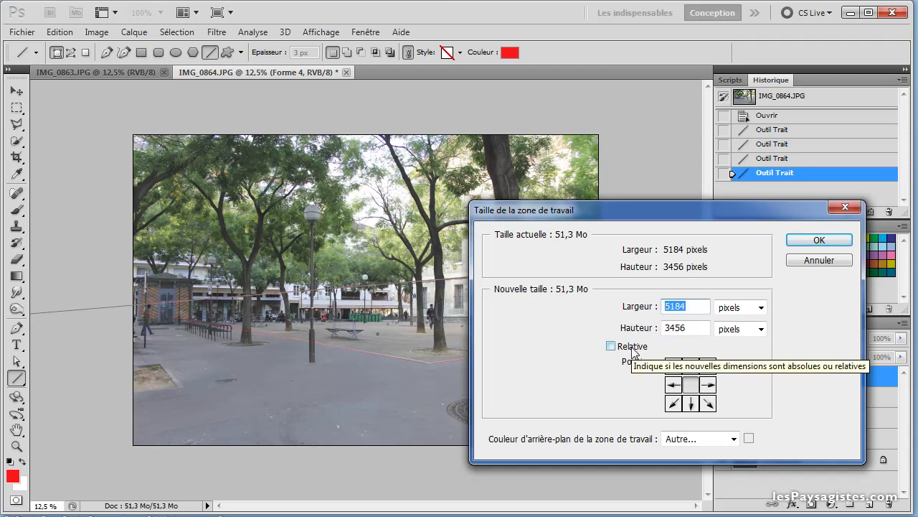
type("15000")
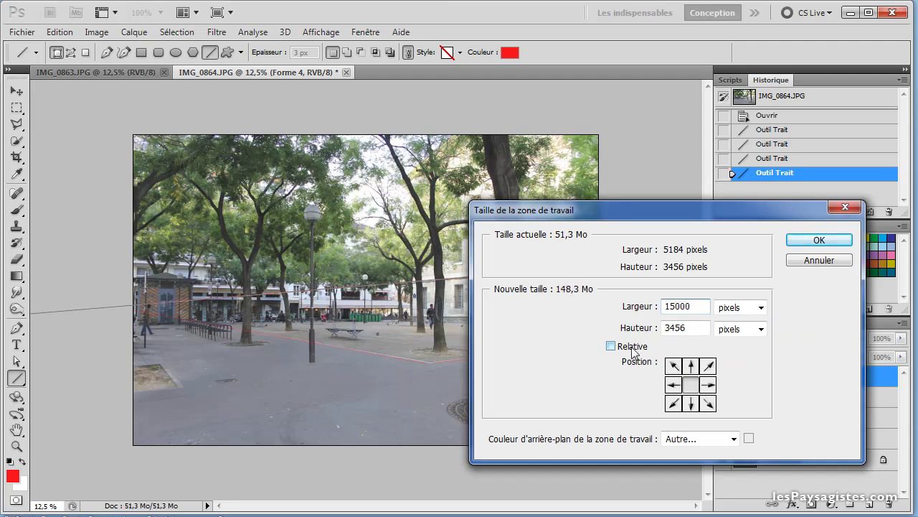
left_click(802, 240)
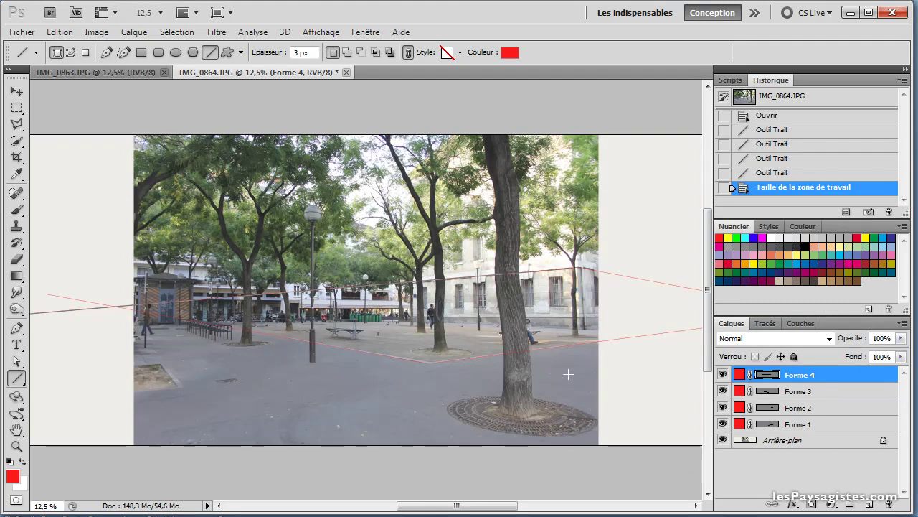
- Create a layer group, move the four red line layers into it, and hide the collapsed group
mouse_move(444, 505)
left_mouse_down()
mouse_move(507, 505)
mouse_move(441, 505)
left_mouse_up()
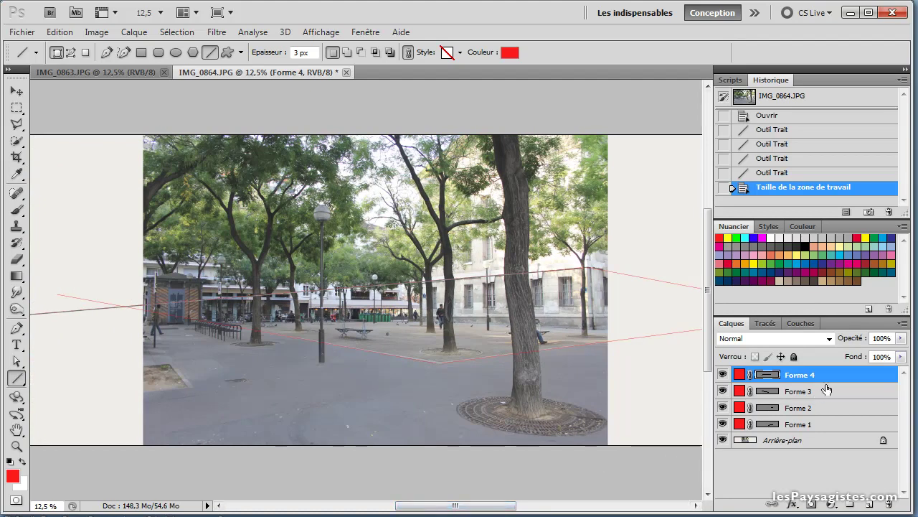
left_click(823, 426, "shift")
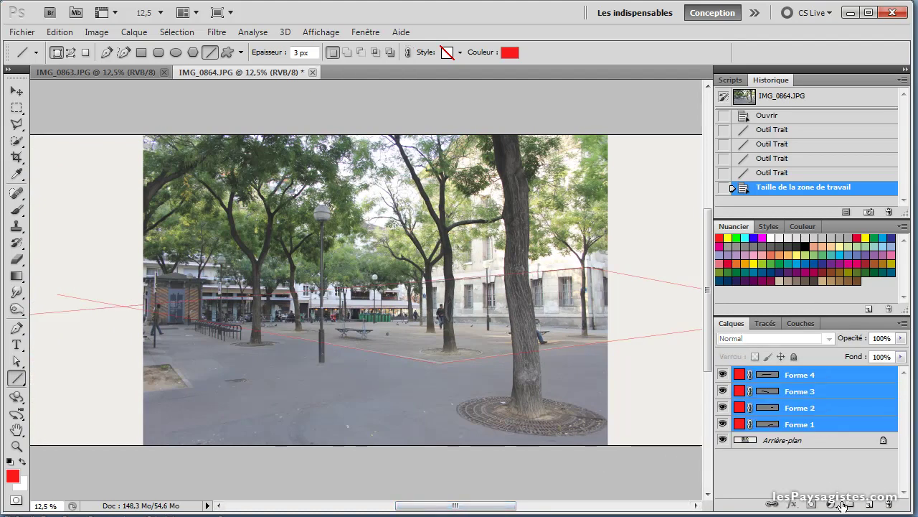
left_click(818, 379)
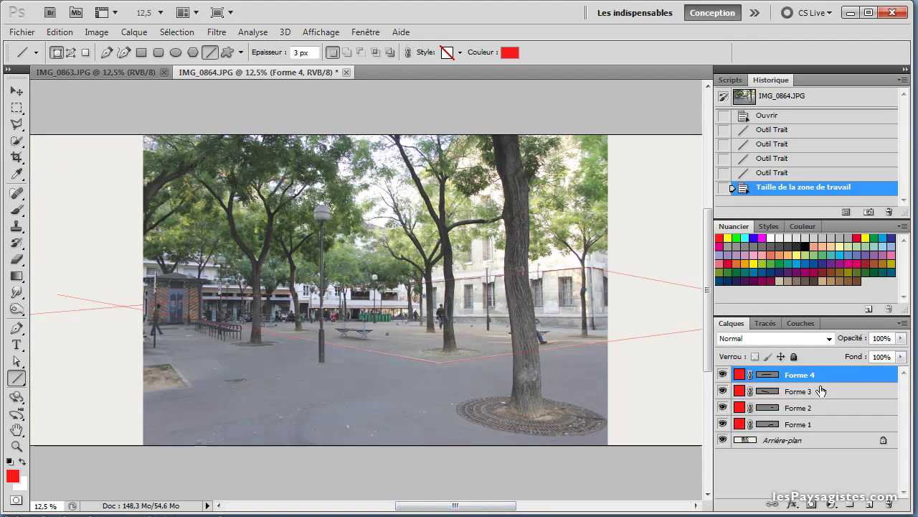
left_click(849, 505)
left_click(809, 393)
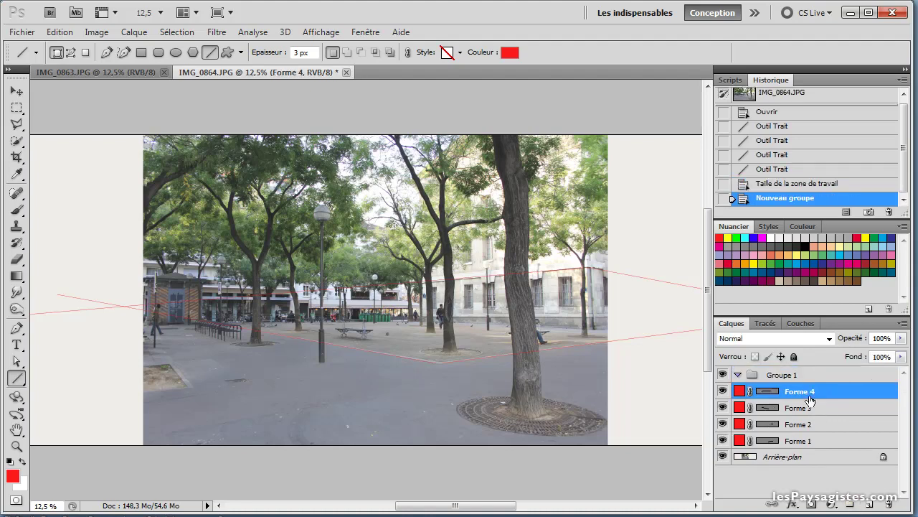
left_click(810, 439, "shift")
left_click_drag(807, 428, 746, 378)
left_click(738, 374)
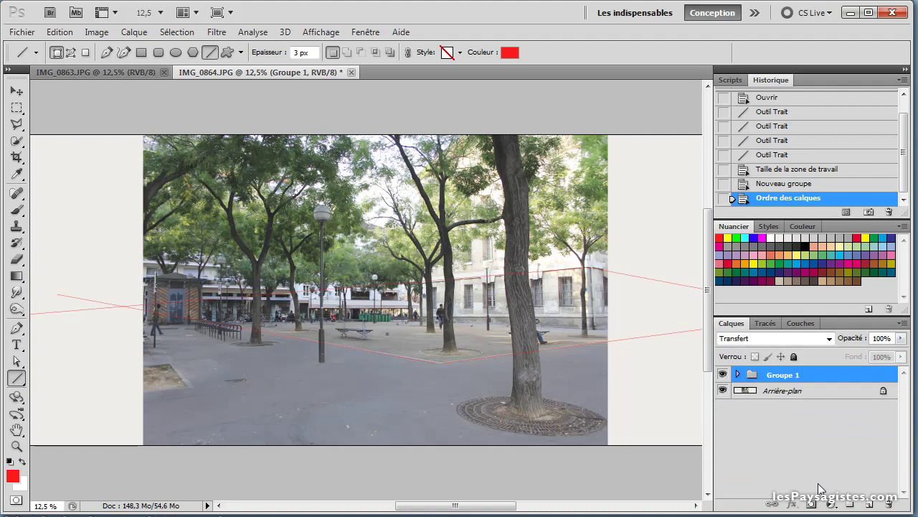
left_click(722, 374)
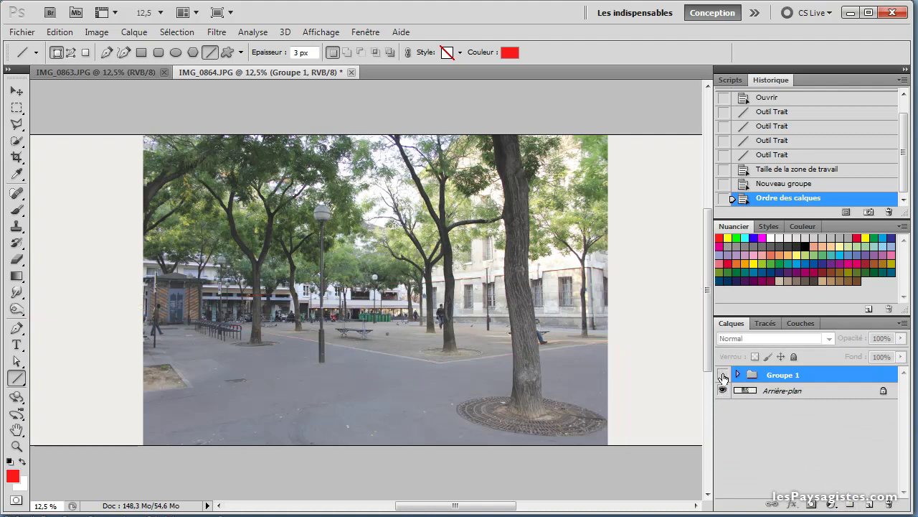
- On a new layer, draw two red lines from the paving corner and the facade cornice, meeting in the blank canvas right of the photo
left_click(869, 505)
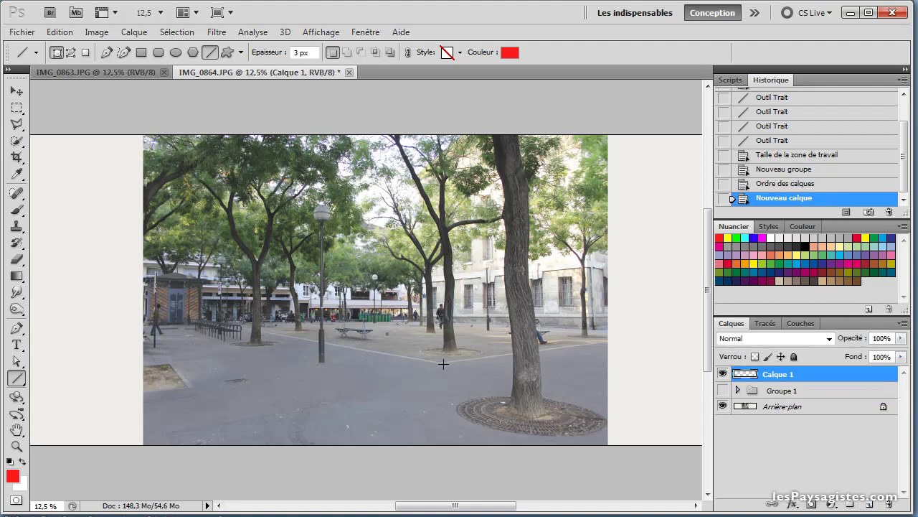
key("ctrl+plus")
left_click_drag(450, 352, 97, 319)
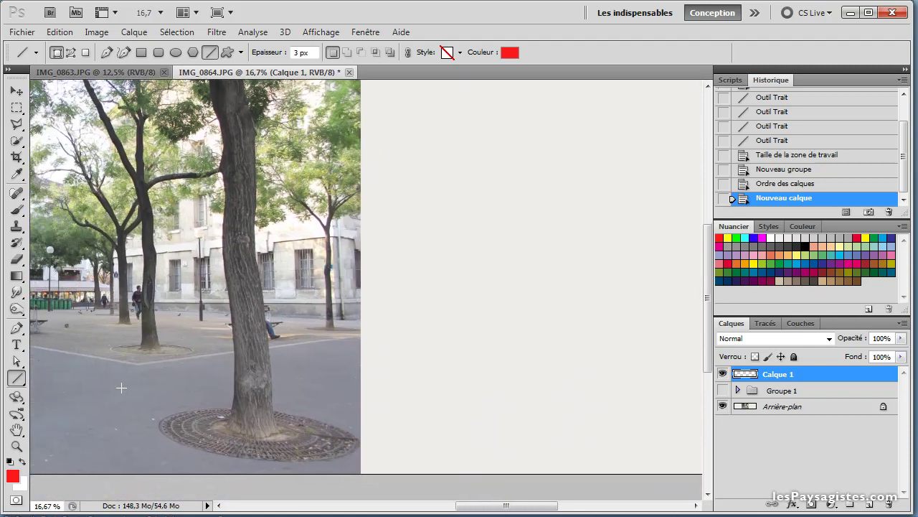
left_click_drag(138, 364, 692, 293)
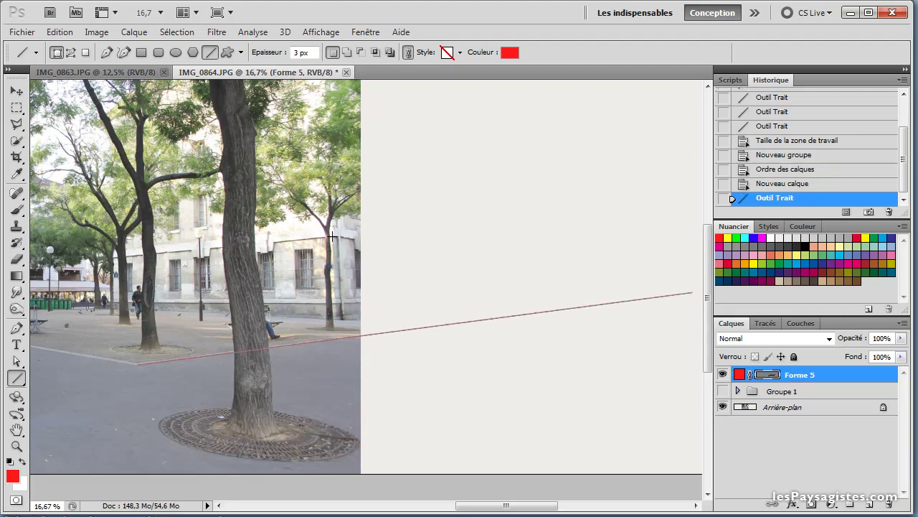
left_click_drag(332, 234, 698, 292)
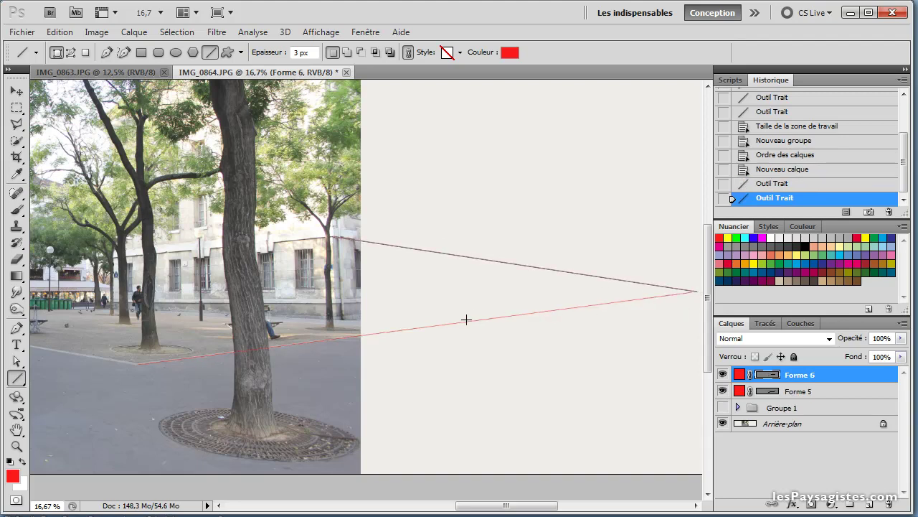
- Add a new empty layer and set the line colour to orange-yellow ffba00
left_click_drag(435, 366, 586, 373)
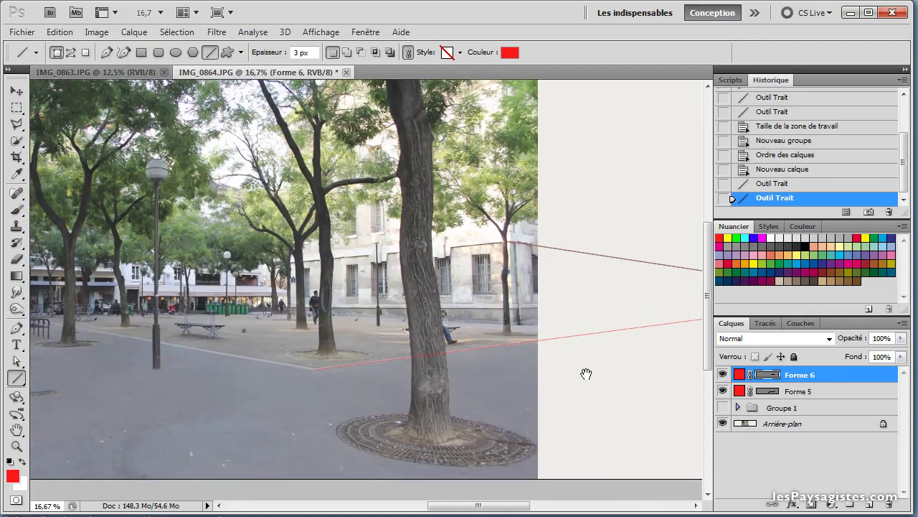
left_click(869, 505)
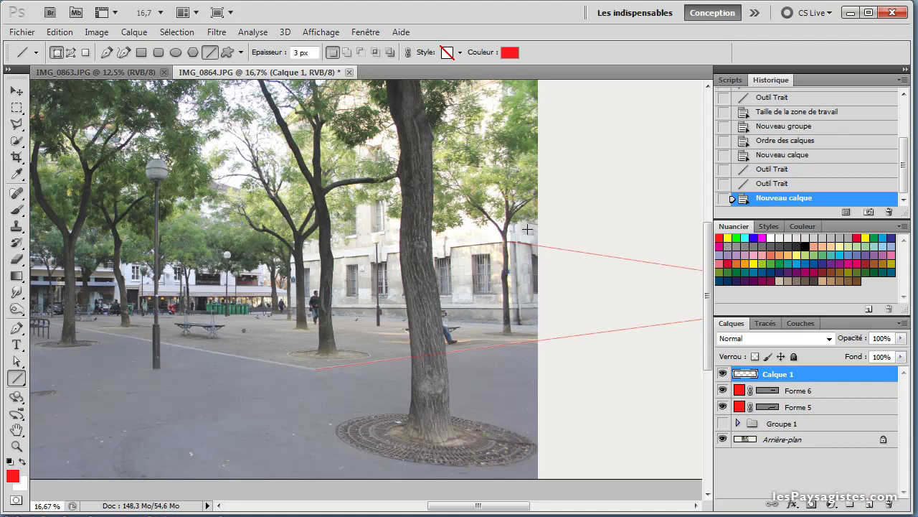
left_click(511, 52)
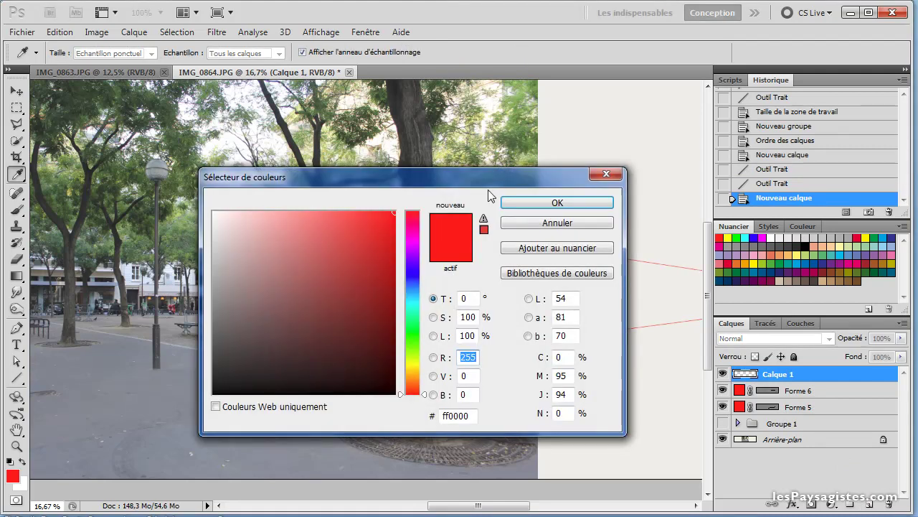
left_click(425, 392)
left_click_drag(424, 395, 424, 373)
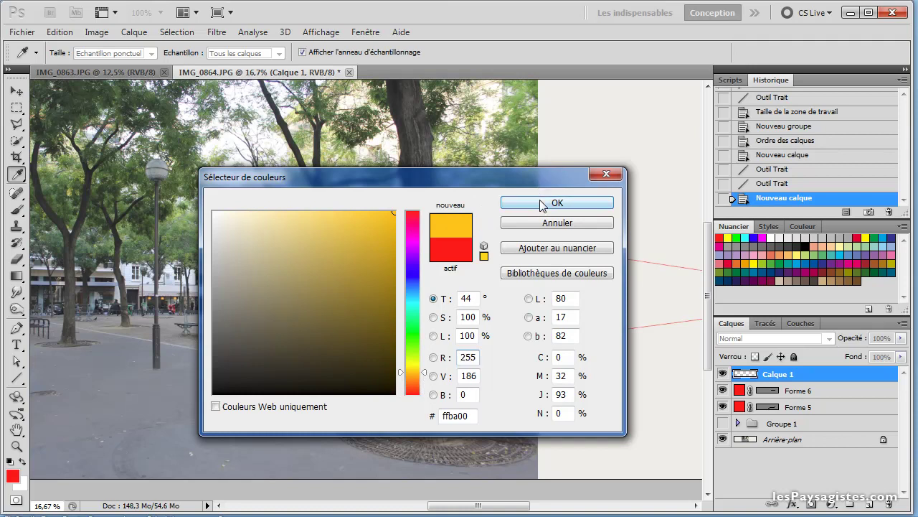
left_click(542, 204)
- Draw three orange-yellow lines along the paving edge, ground level and facade cornice, converging in the blank canvas left of the photo
left_click_drag(262, 263, 493, 273)
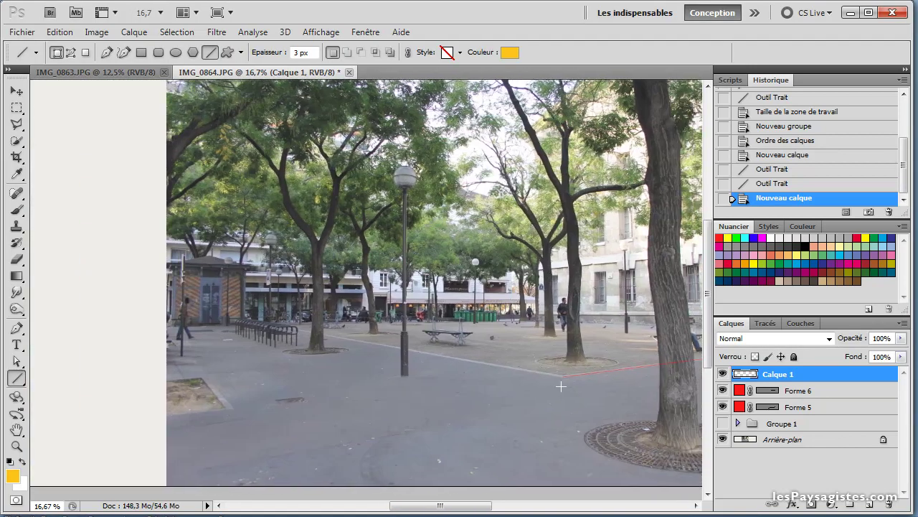
mouse_move(564, 376)
left_mouse_down()
mouse_move(113, 280)
mouse_move(70, 290)
left_mouse_up()
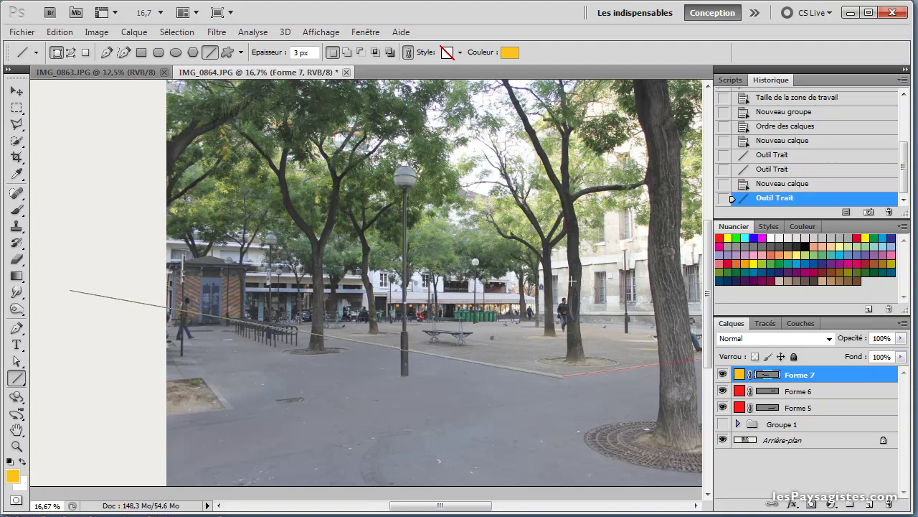
left_click_drag(699, 316, 112, 302)
left_click_drag(452, 365, 127, 381)
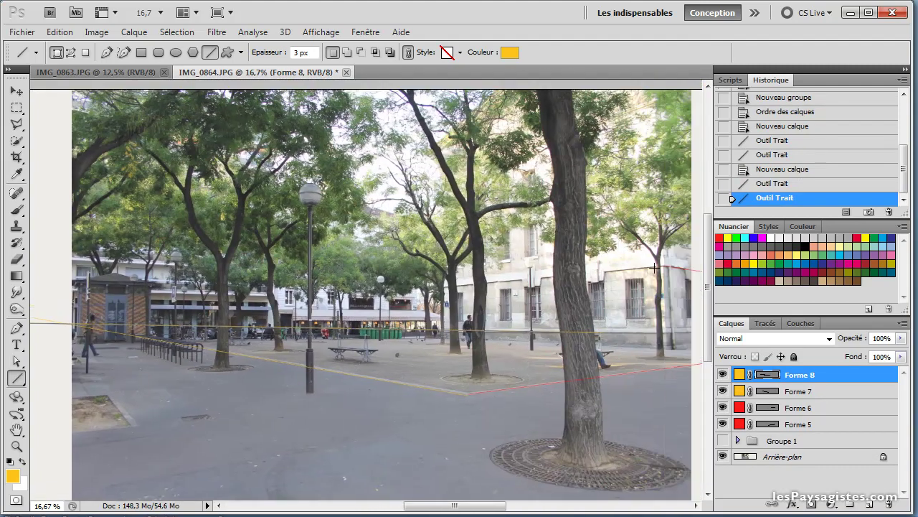
left_click_drag(657, 267, 37, 324)
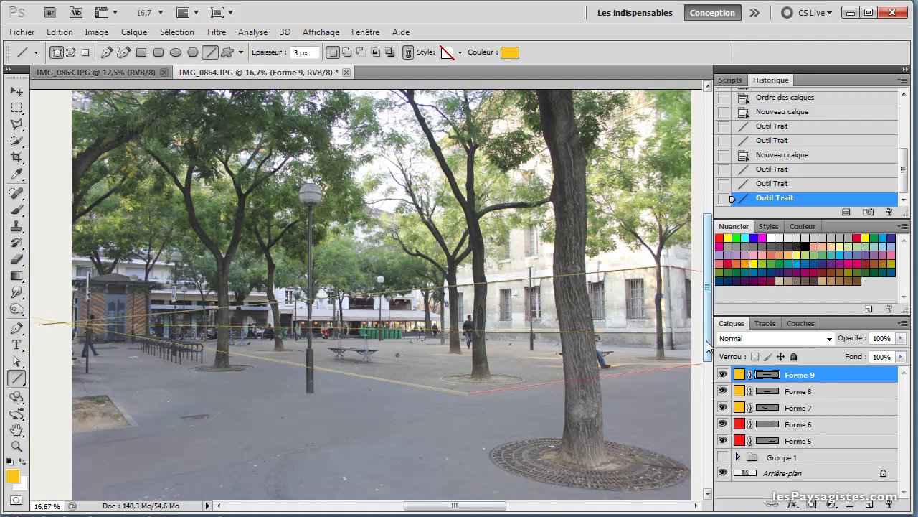
- Add another empty layer and set the line colour to green 9cff00
left_click_drag(527, 340, 545, 319)
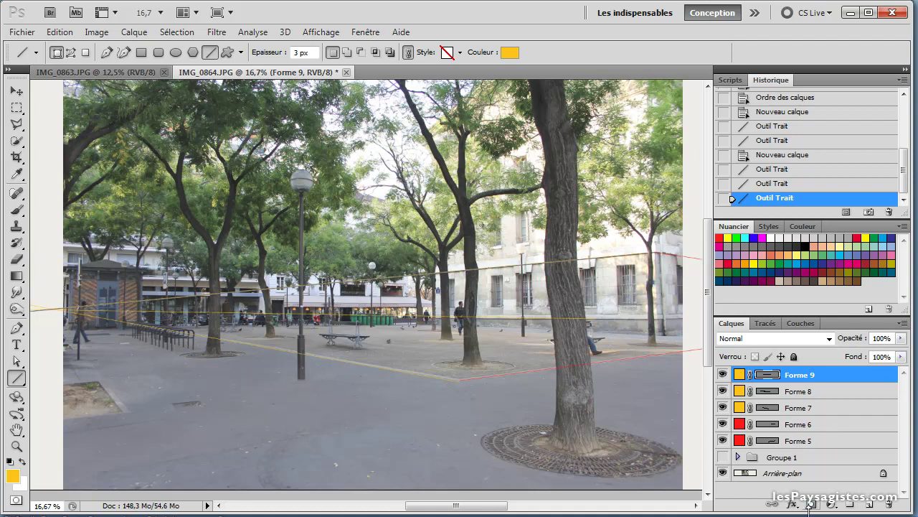
left_click(869, 505)
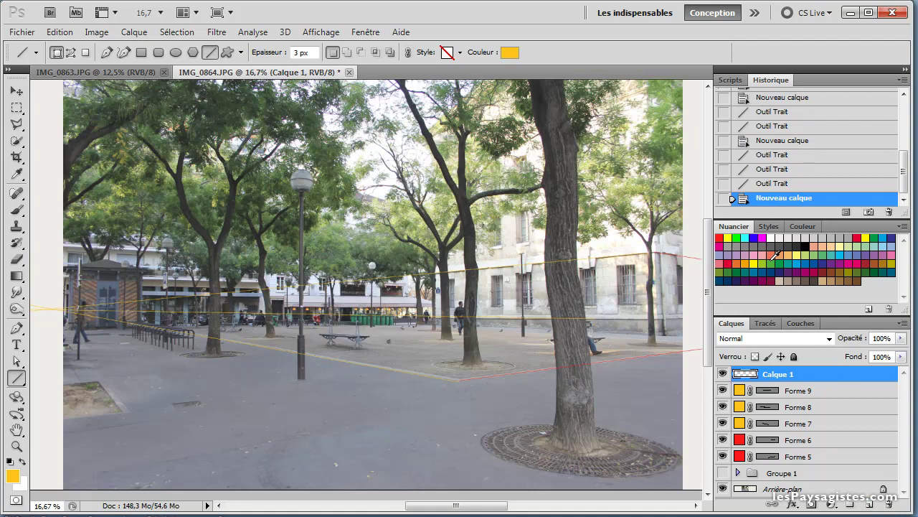
left_click(516, 53)
left_click_drag(412, 372, 412, 352)
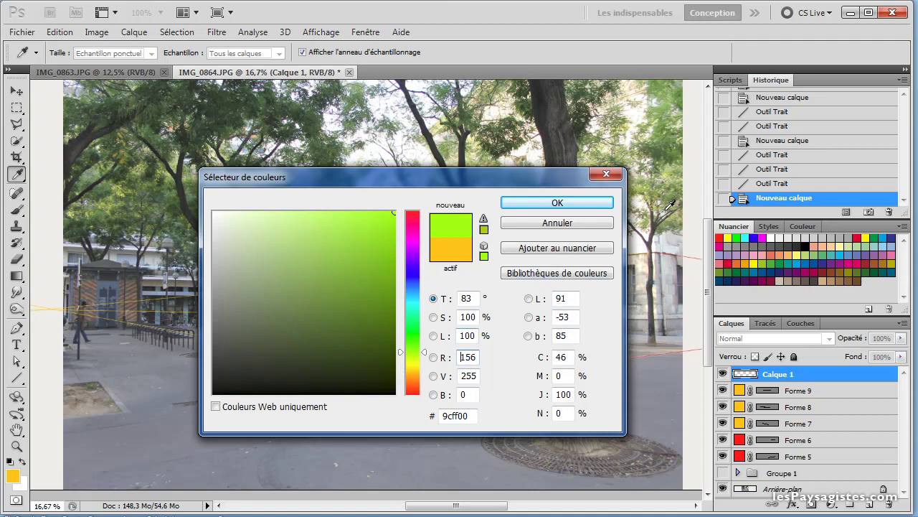
left_click(585, 203)
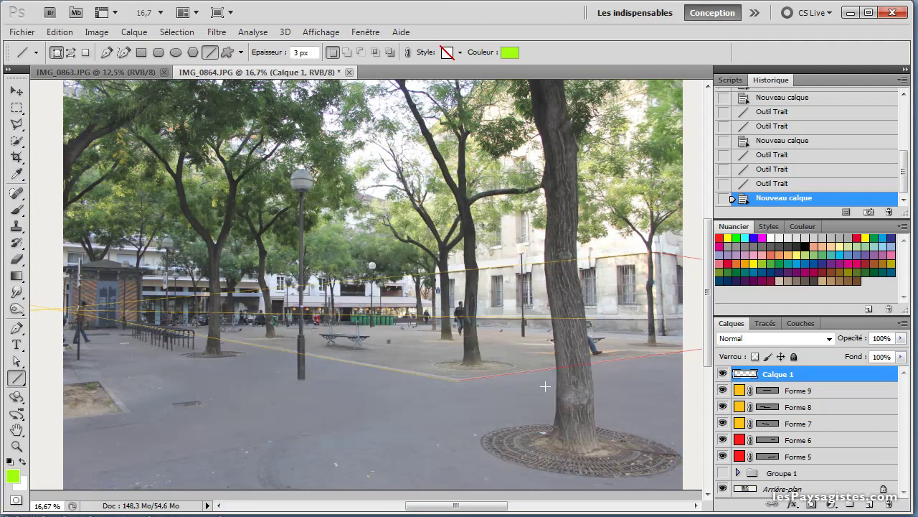
- Draw two green lines from the right-hand vanishing point across the foreground paving, ending near the photo's left edge
left_click_drag(625, 380, 411, 388)
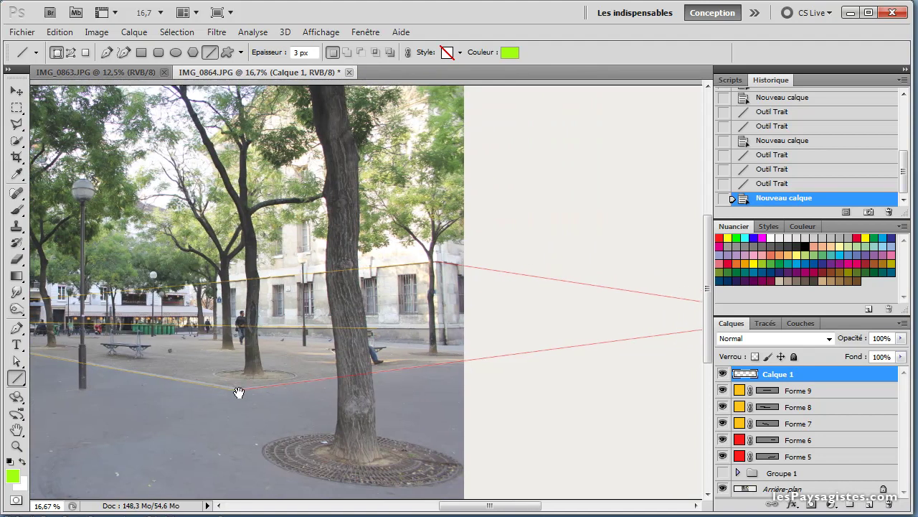
left_click_drag(393, 378, 237, 393)
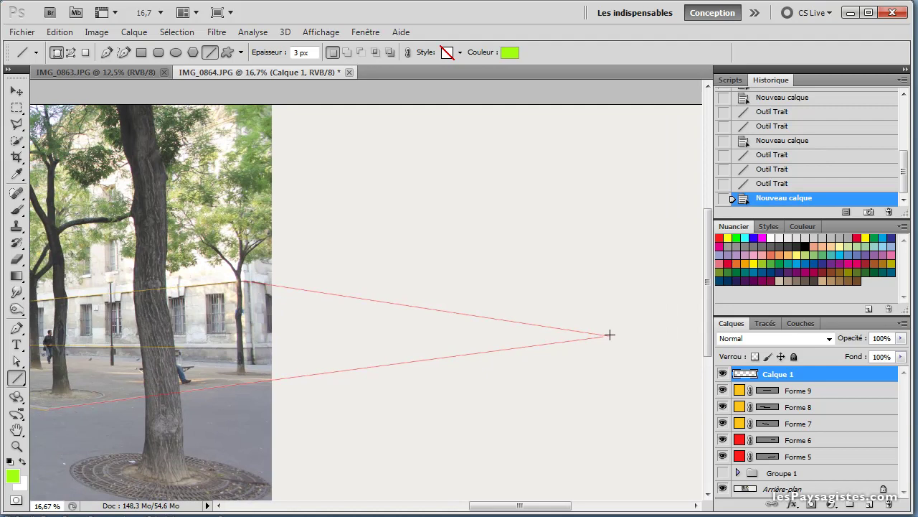
left_click_drag(610, 334, 34, 457)
left_click_drag(560, 346, 126, 385)
left_click_drag(553, 381, 60, 482)
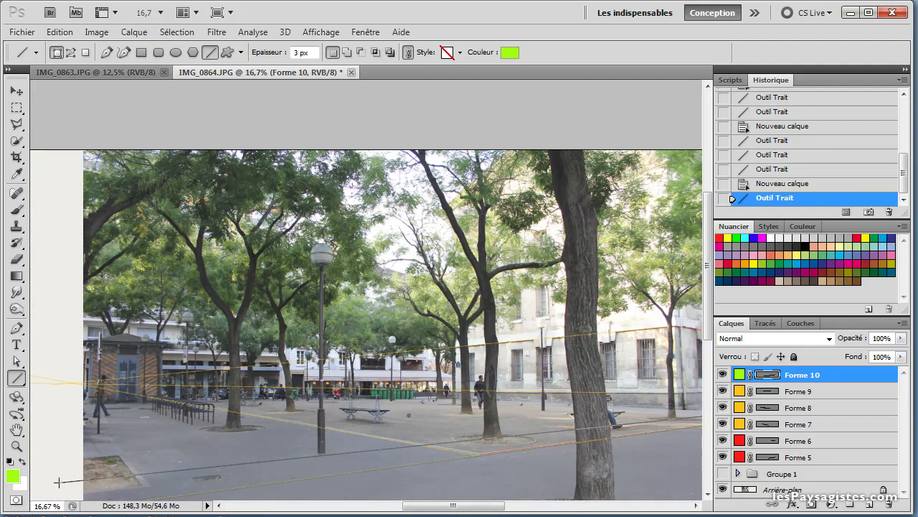
left_click_drag(57, 482, 59, 482)
- Draw two green lines from the left-hand vanishing point across the paving, crossing the two green lines already there
mouse_move(318, 467)
left_mouse_down()
mouse_move(385, 378)
mouse_move(395, 381)
left_mouse_up()
left_click_drag(176, 287, 326, 407)
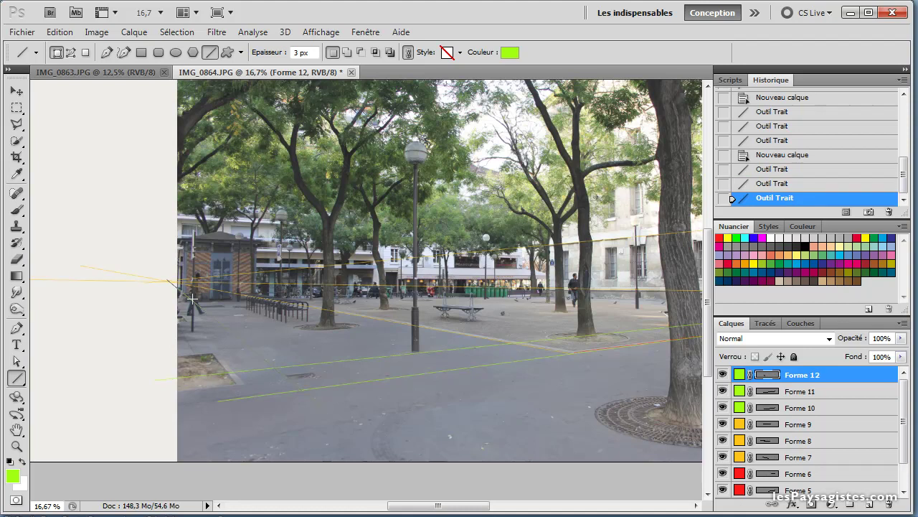
left_click_drag(188, 294, 396, 393)
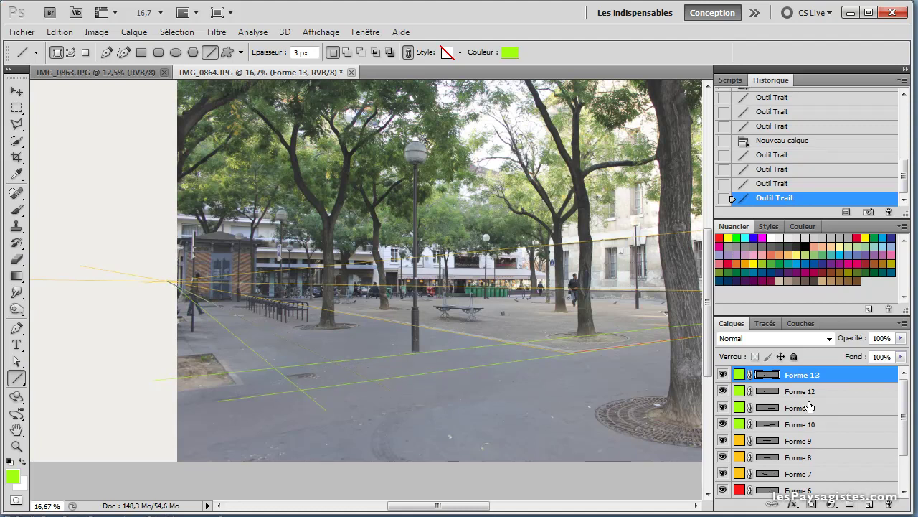
- Add a new layer and select the four-sided ground area enclosed by the crossing green lines with the Polygonal Lasso
left_click(869, 504)
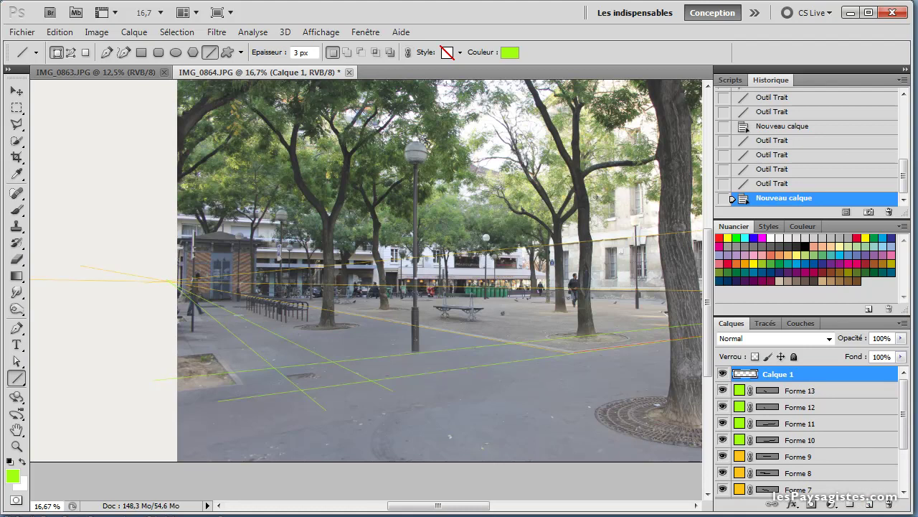
left_click(16, 446)
left_click(327, 390)
left_click(327, 390)
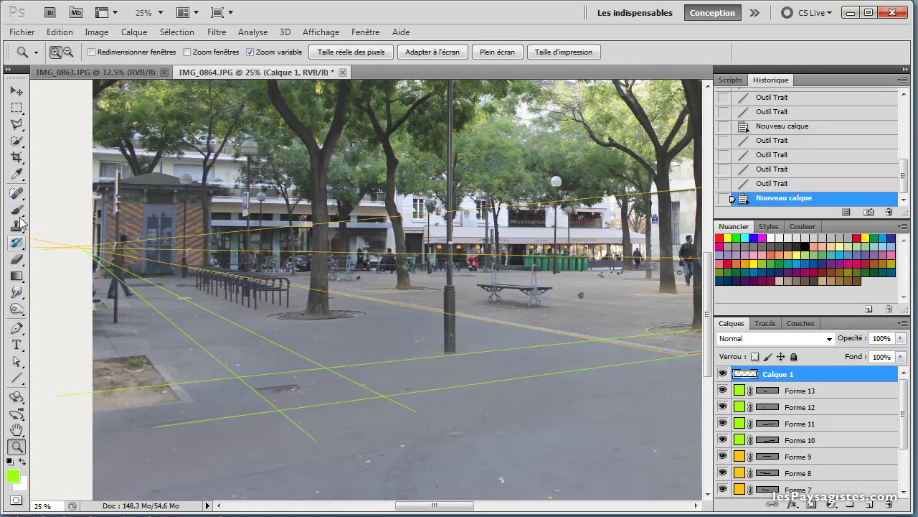
left_click(16, 125)
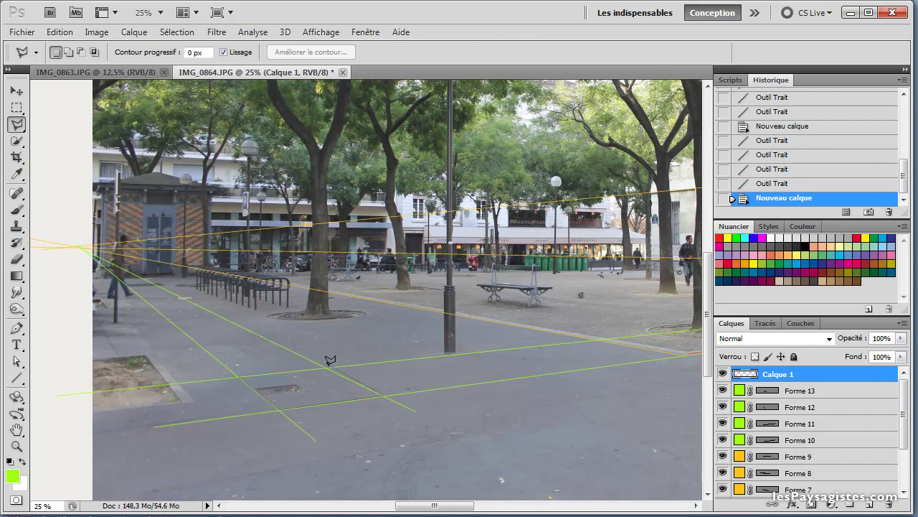
left_click(241, 372)
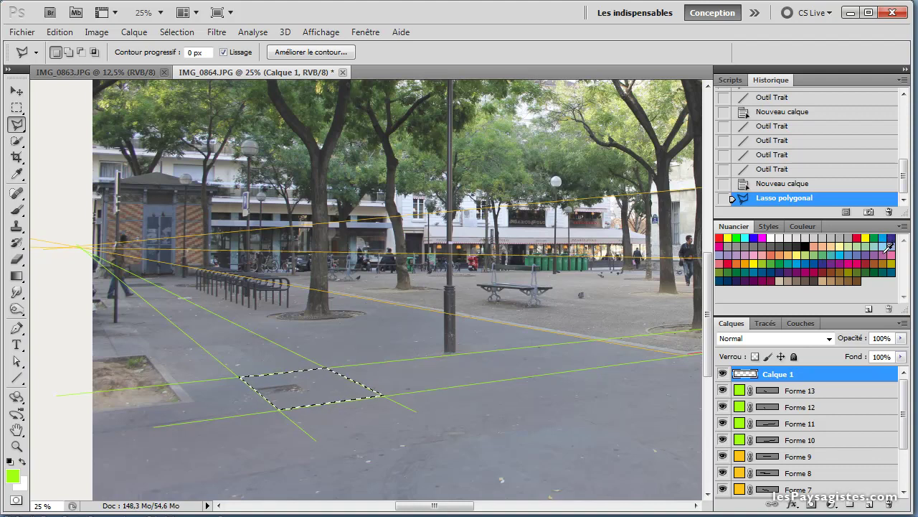
- Set the foreground colour to purple and fill the selected ground area with it in Normal mode at 100% opacity
left_click(840, 264)
left_click(60, 32)
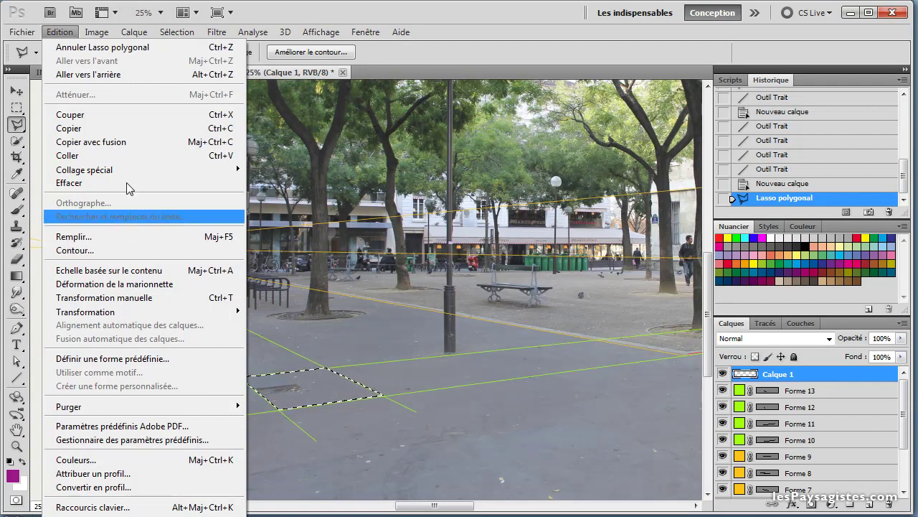
left_click(89, 32)
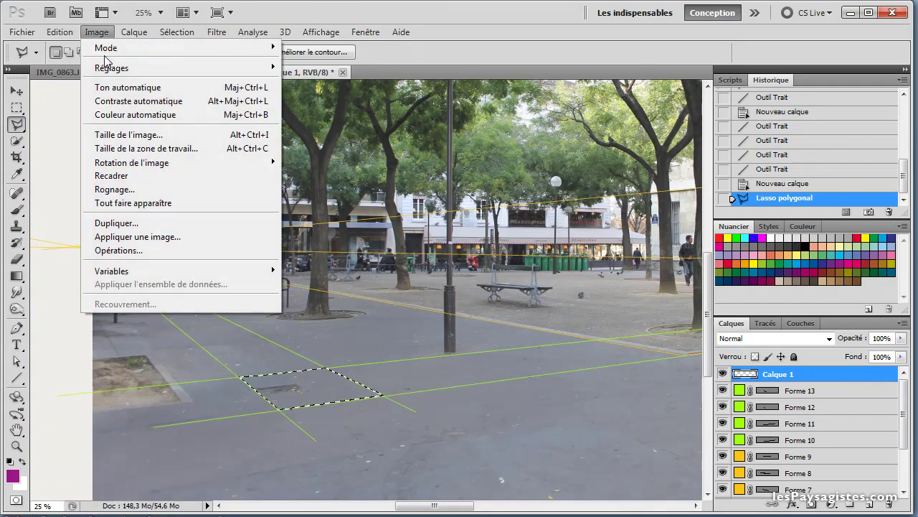
left_click(96, 31)
left_click(59, 33)
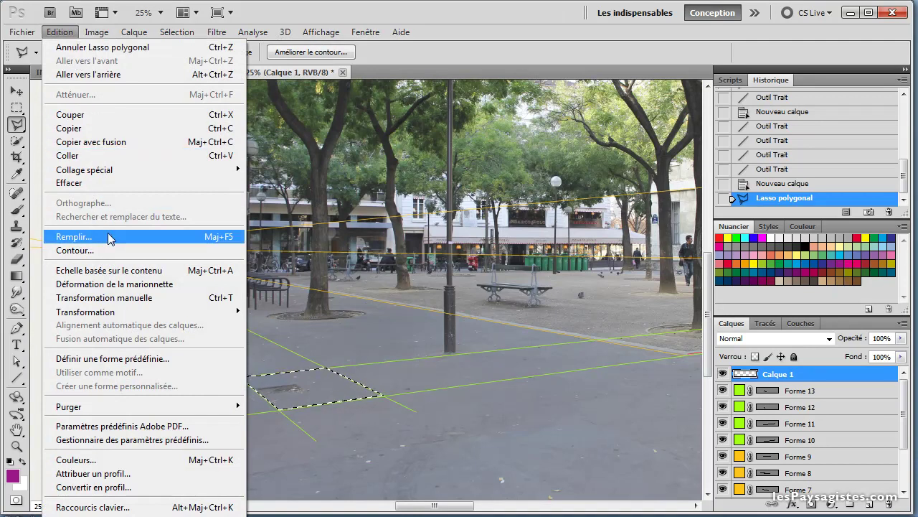
left_click(79, 237)
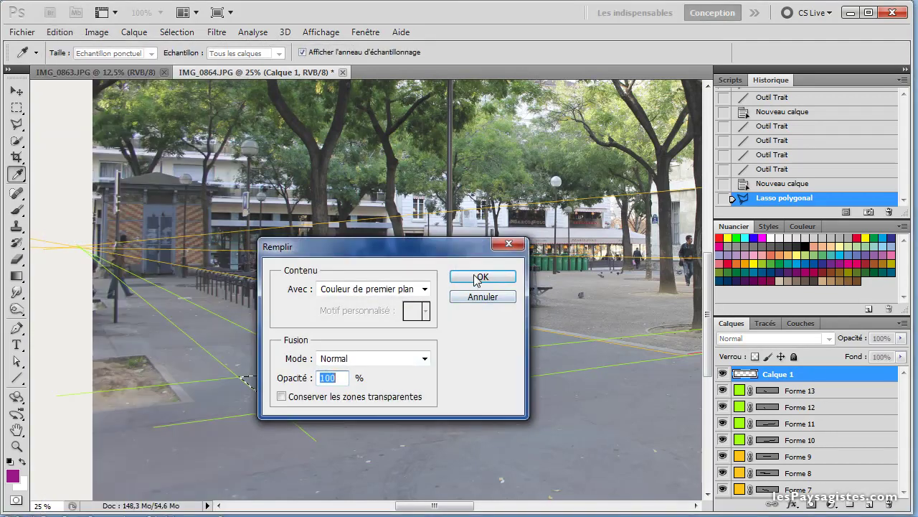
left_click(478, 277)
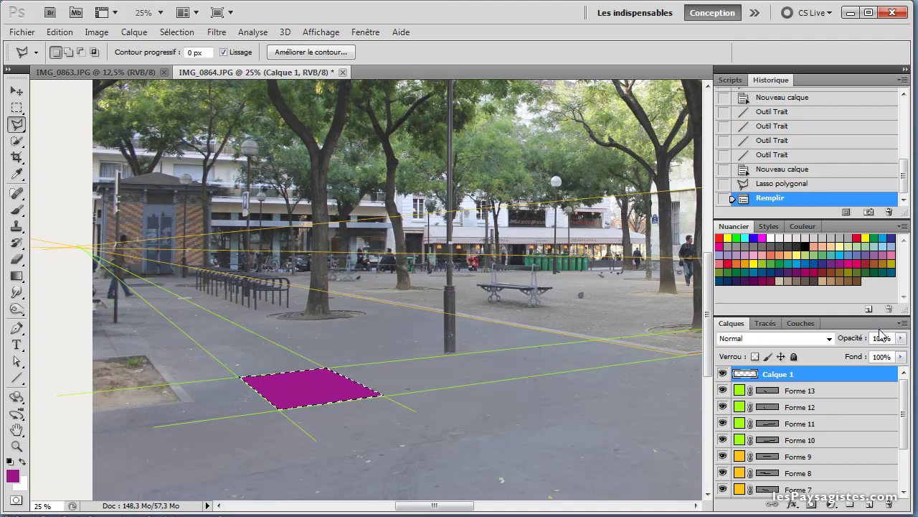
- Lower the purple-filled layer's opacity to 42%, clear the selection and make that layer active
left_click(901, 338)
left_click_drag(900, 353, 859, 354)
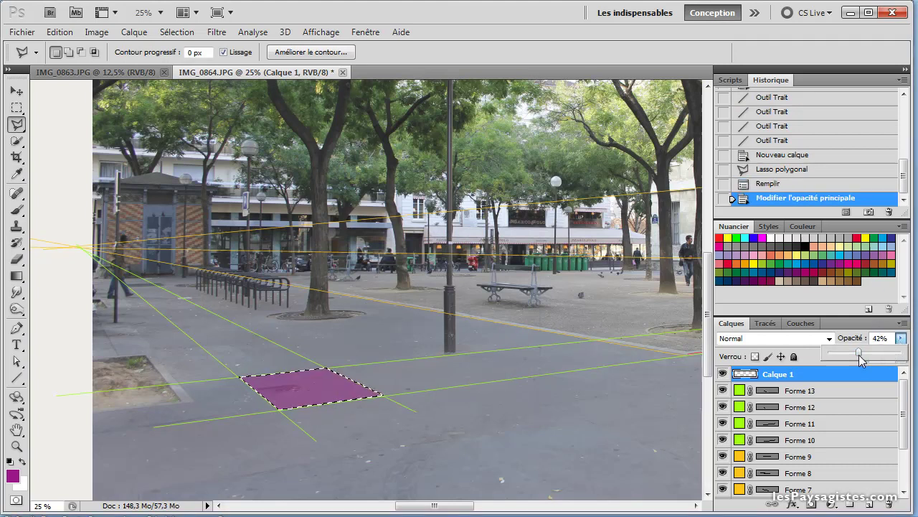
left_click(835, 393)
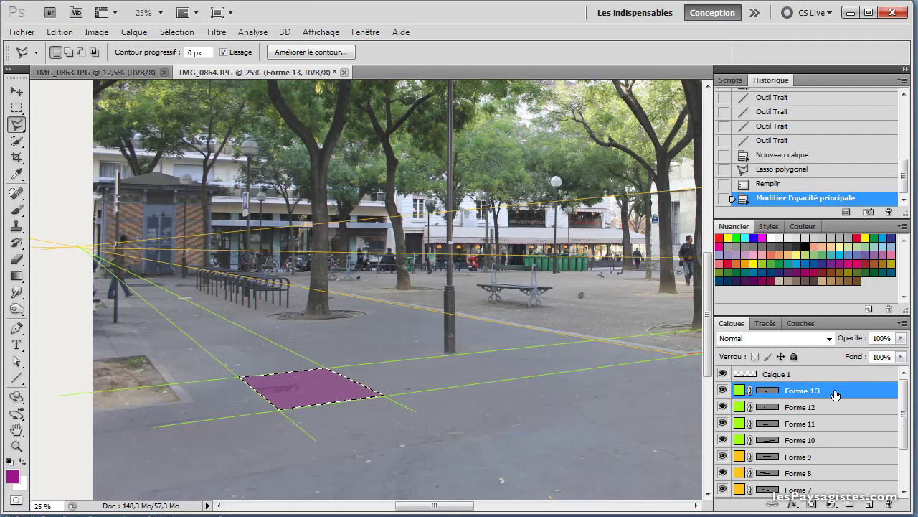
key("ctrl+d")
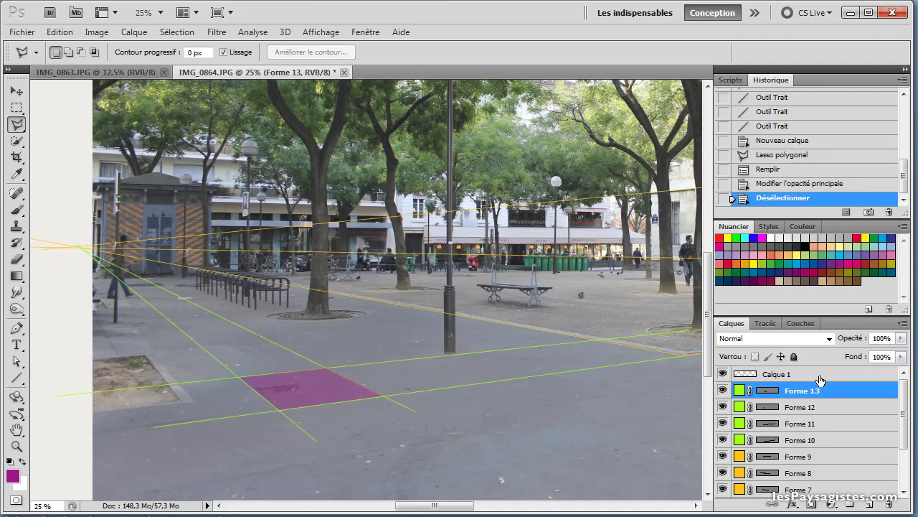
left_click(816, 378)
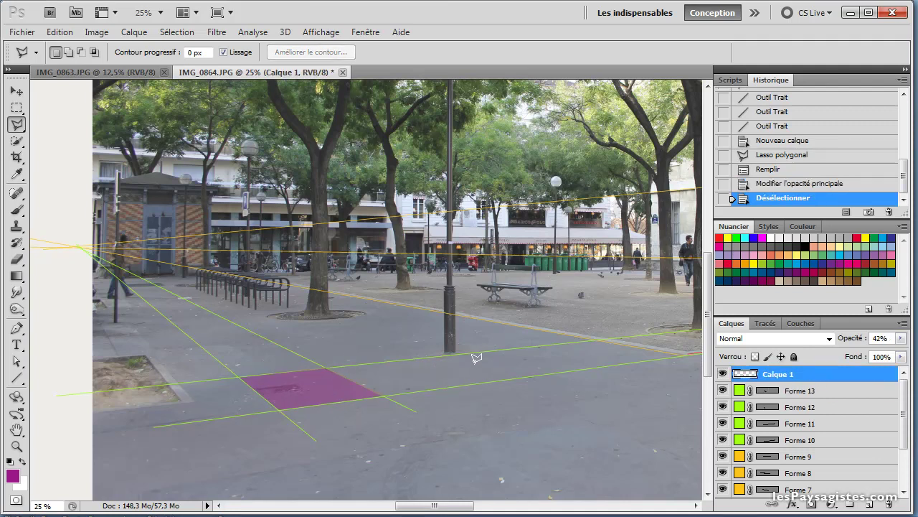
- Add another empty layer and set the Line tool's colour to blue 2c3ef2
left_click_drag(453, 332, 426, 338)
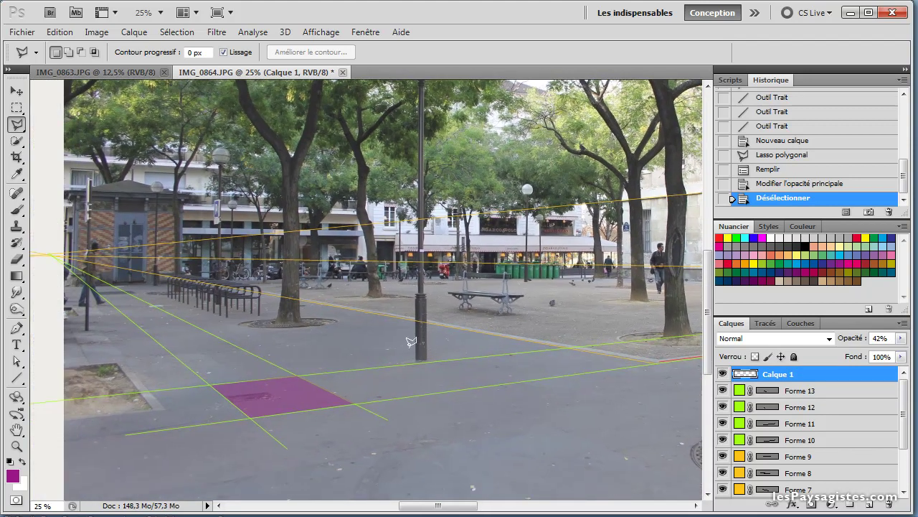
left_click(870, 505)
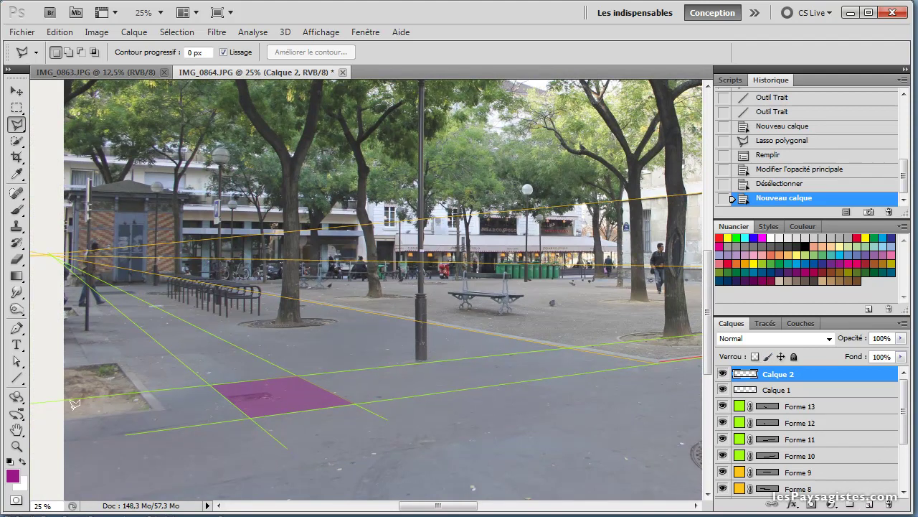
left_click(16, 378)
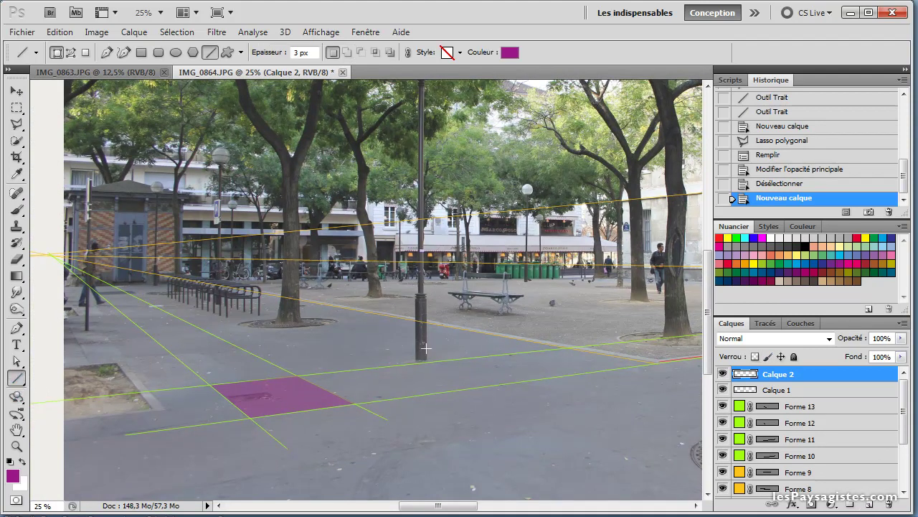
left_click(510, 55)
left_click_drag(424, 244, 422, 274)
left_click(364, 222)
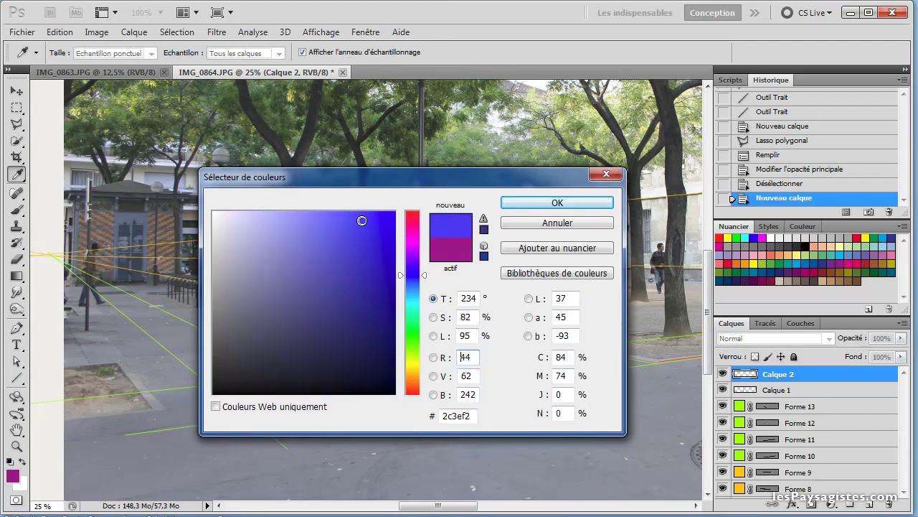
left_click(545, 205)
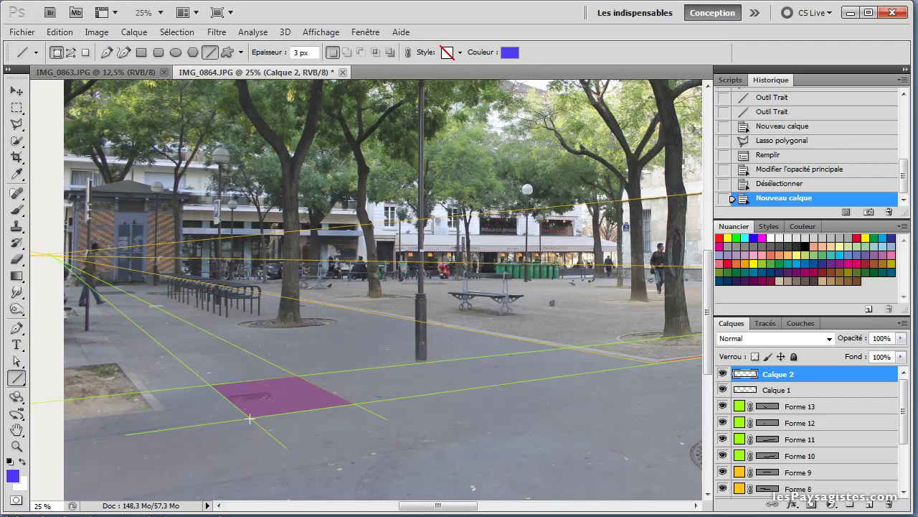
- Draw a blue vertical line upward from the purple area's front corner, ending beside the bike racks
key("ctrl+plus")
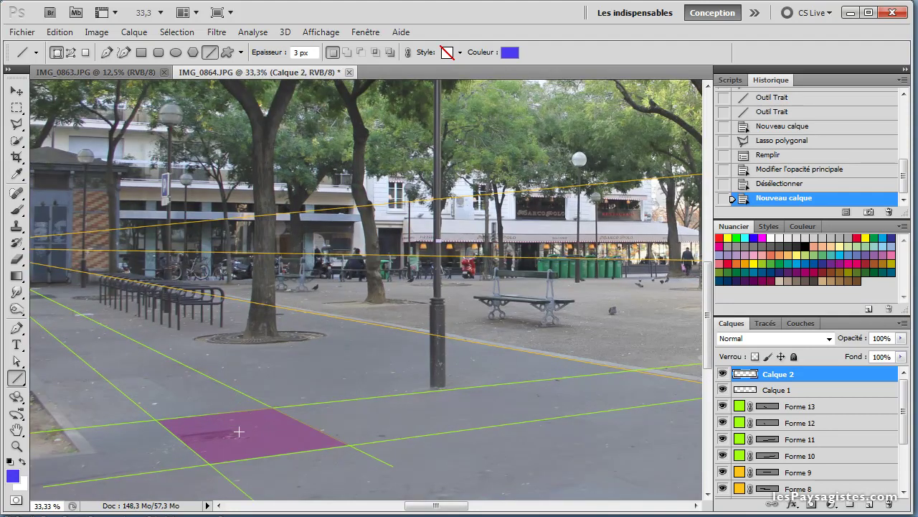
key("ctrl+plus")
left_click_drag(240, 432, 394, 261)
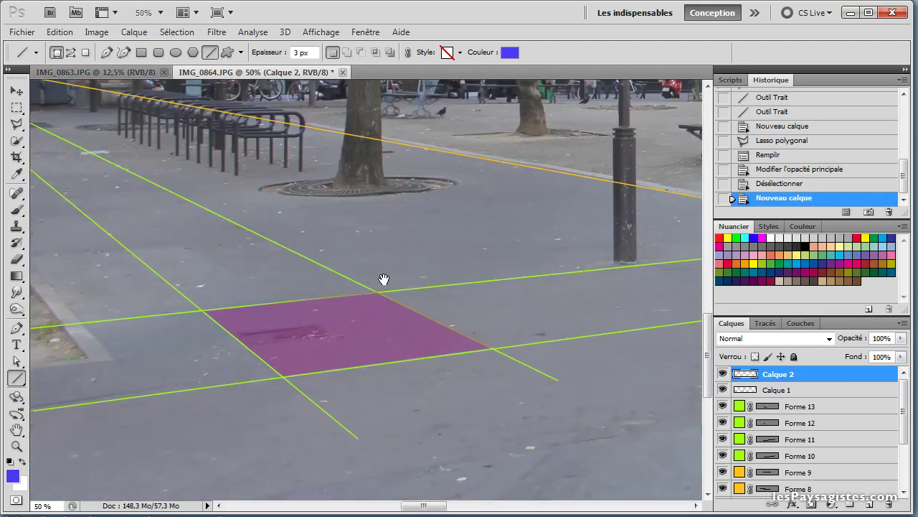
left_click_drag(284, 376, 286, 303)
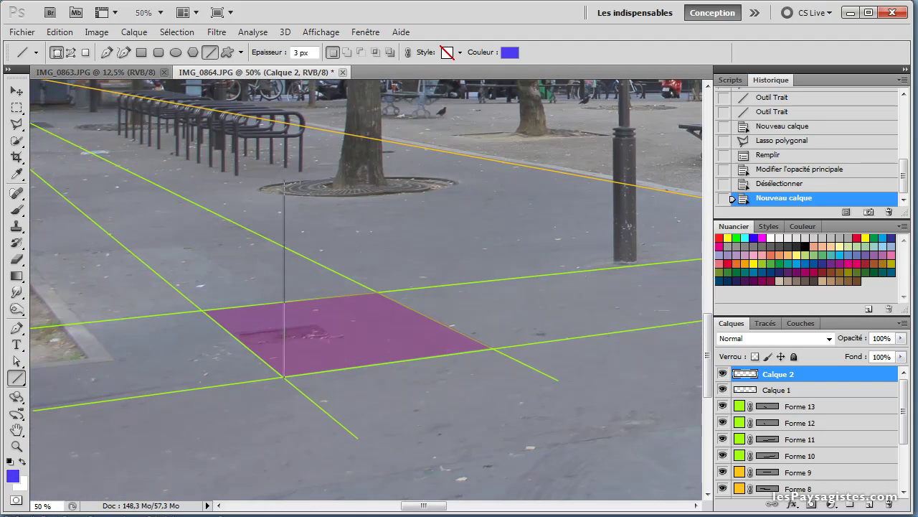
mouse_move(285, 181)
left_mouse_down()
mouse_move(307, 181)
mouse_move(270, 178)
mouse_move(414, 172)
mouse_move(401, 231)
mouse_move(626, 134)
mouse_move(492, 163)
mouse_move(280, 189)
mouse_move(271, 174)
mouse_move(285, 177)
left_mouse_up()
left_click_drag(285, 163, 284, 158)
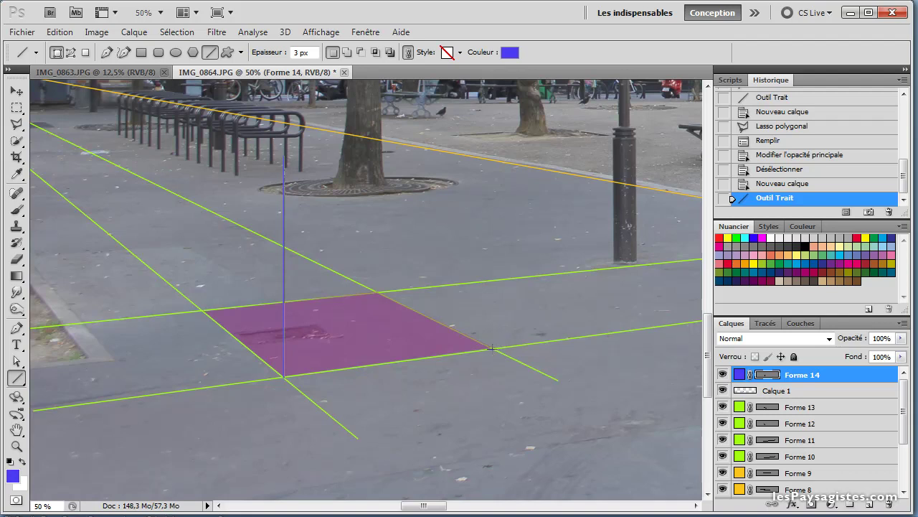
- Draw blue vertical lines upward from the purple area's right and left corners
left_click_drag(493, 349, 483, 143)
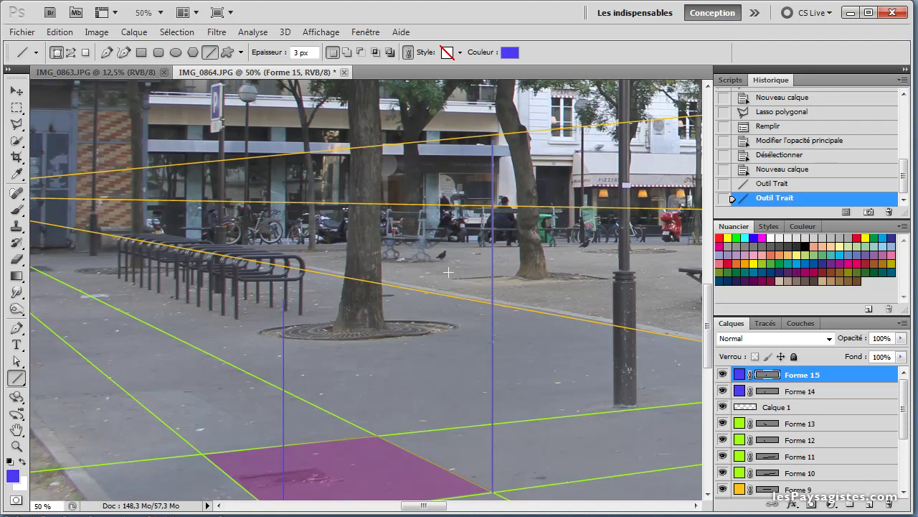
left_click_drag(420, 347, 464, 240)
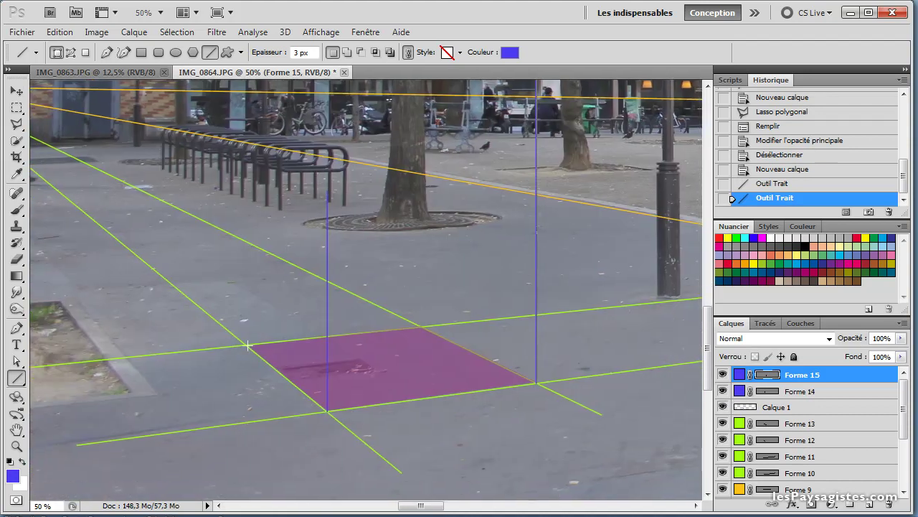
left_click_drag(244, 345, 246, 84)
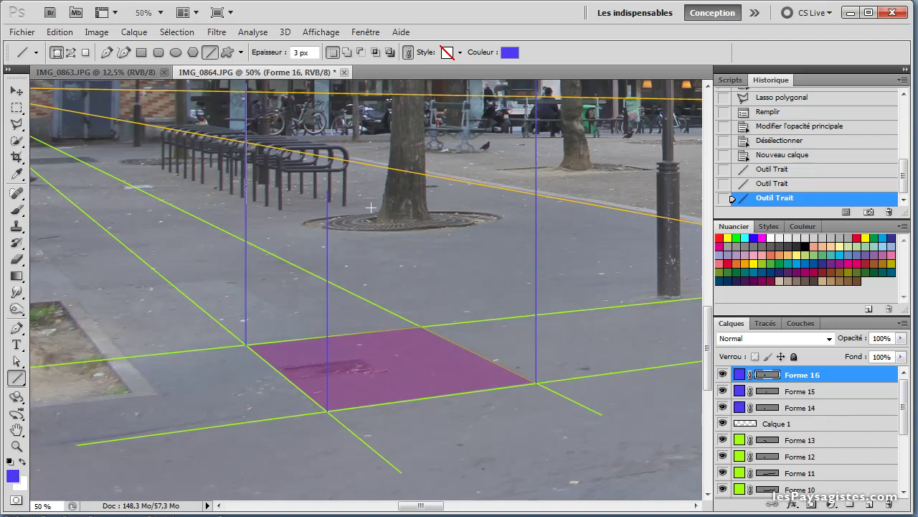
key("ctrl+minus")
key("ctrl+minus")
key("ctrl+minus")
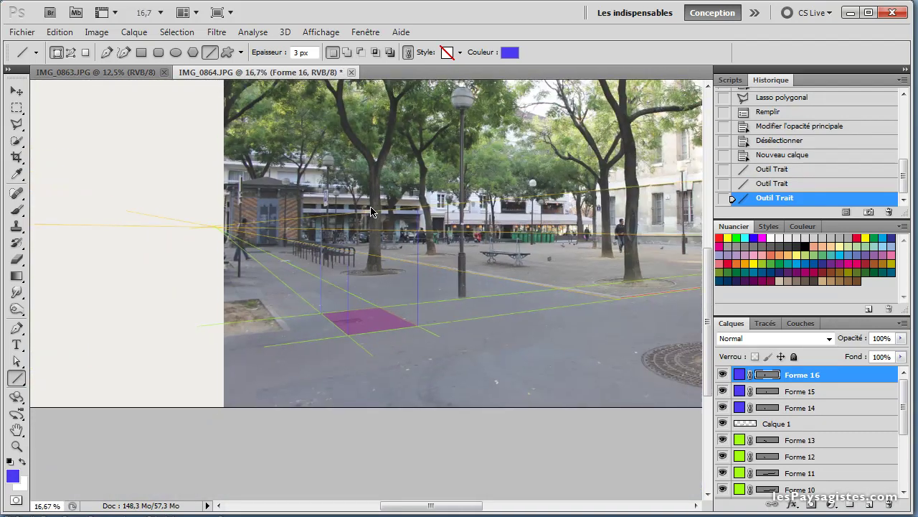
key("ctrl+minus")
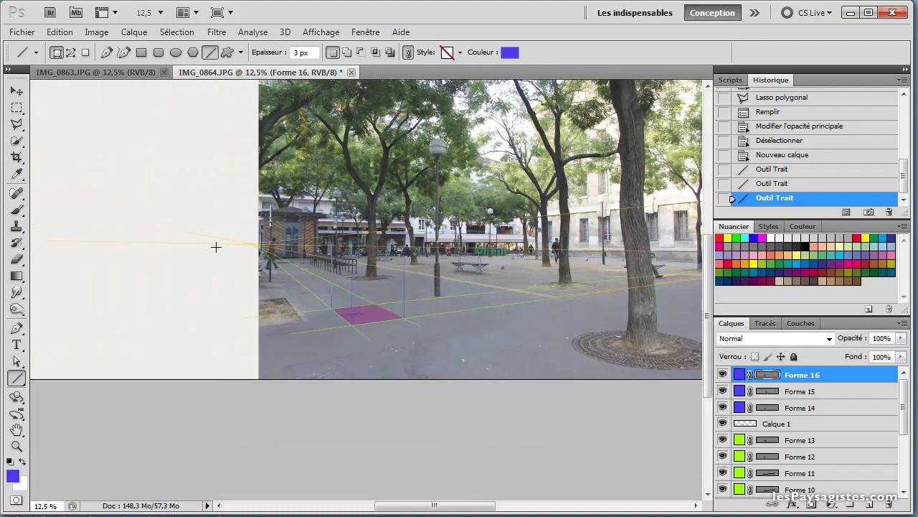
left_click_drag(287, 254, 352, 262)
left_click_drag(260, 246, 230, 300)
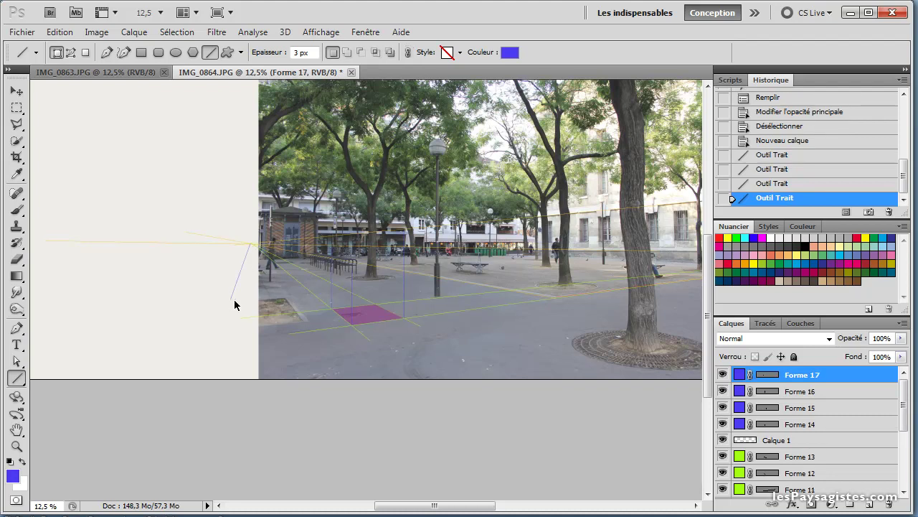
key("ctrl+z")
- Undo the stray blue line and draw one from the front vertical, at bike-rack height, to the left vanishing point
key("ctrl+plus")
key("ctrl+plus")
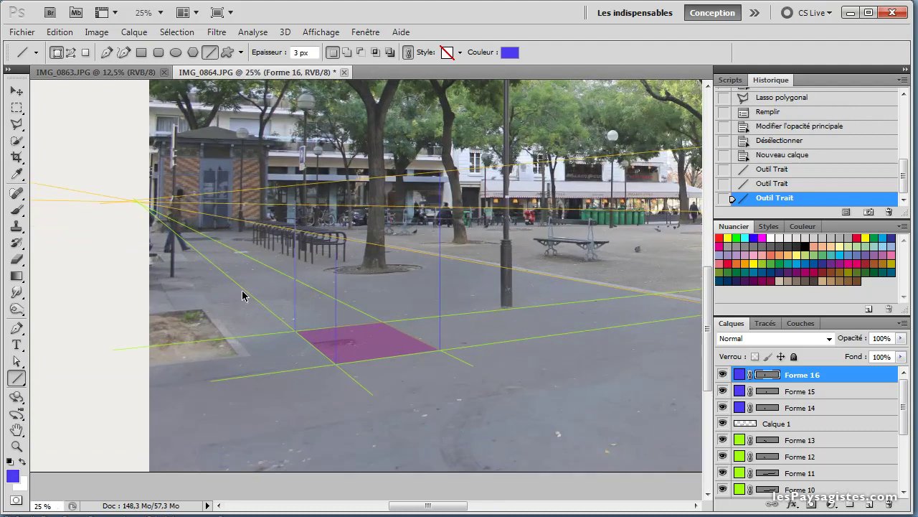
key("ctrl+plus")
left_click_drag(220, 294, 403, 347)
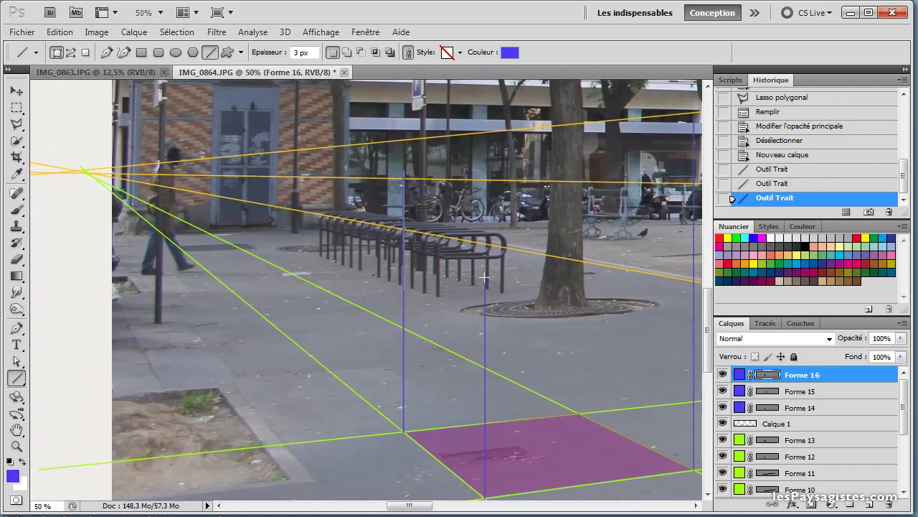
left_click_drag(486, 279, 68, 168)
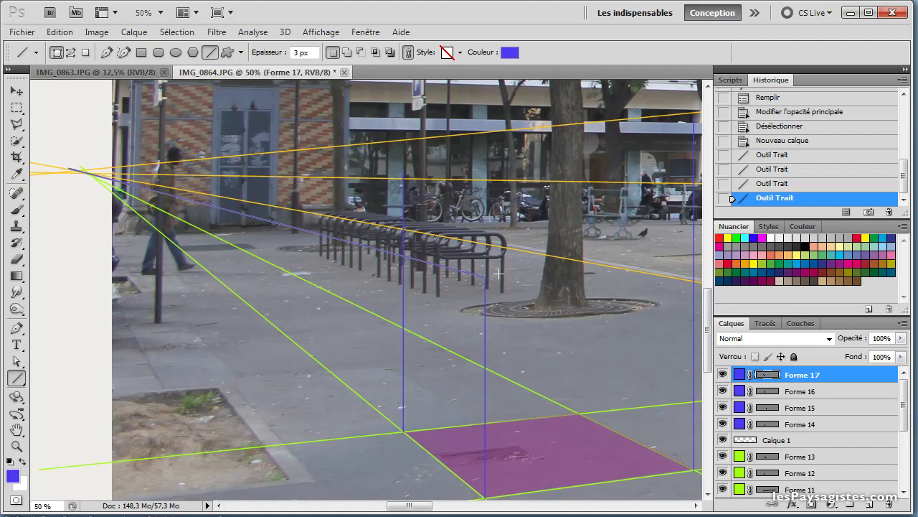
- Draw a blue line from the same point on the front vertical towards the right vanishing point
left_click_drag(602, 285, 338, 287)
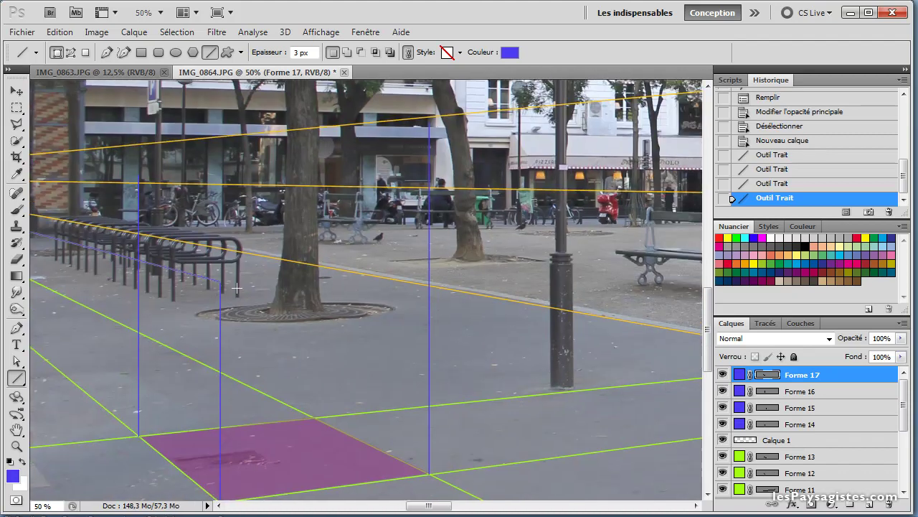
left_click_drag(222, 287, 687, 254)
left_click_drag(635, 174, 630, 167)
left_click_drag(565, 505, 412, 511)
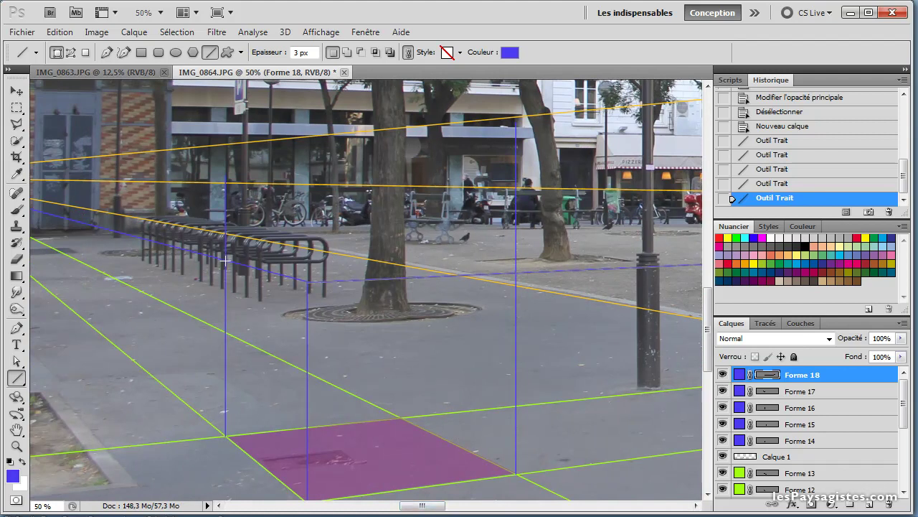
- Complete the volume's top with blue lines from the left vertical to the right vanishing point and from the right vertical to the left one
left_click_drag(253, 260, 630, 168)
left_click_drag(574, 506, 414, 507)
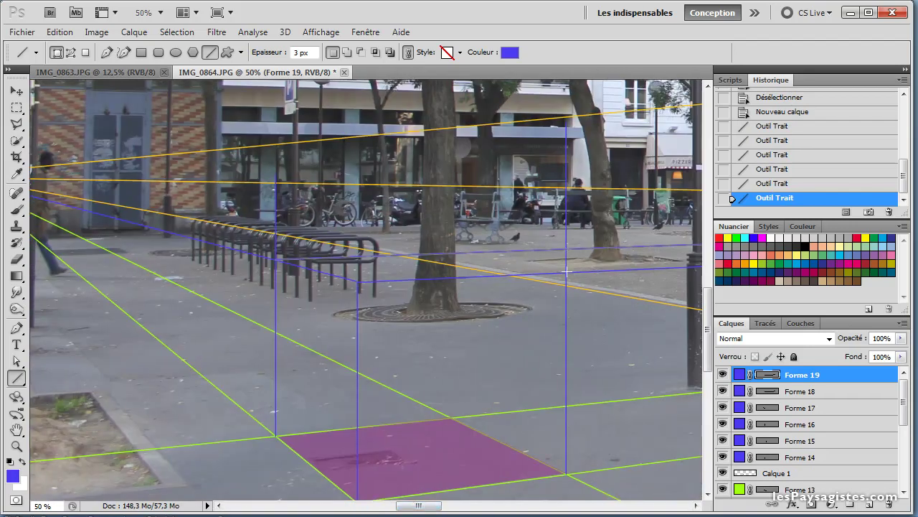
left_click_drag(567, 272, 93, 164)
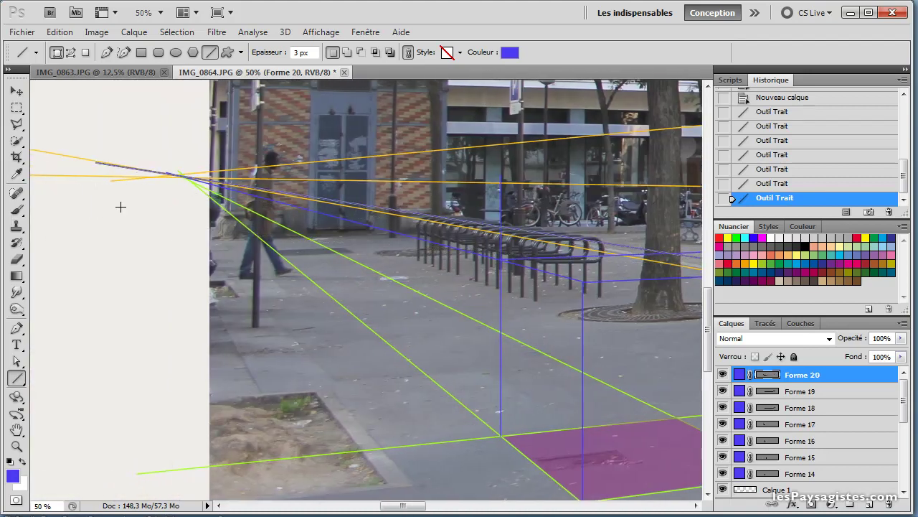
left_click_drag(402, 273, 153, 207)
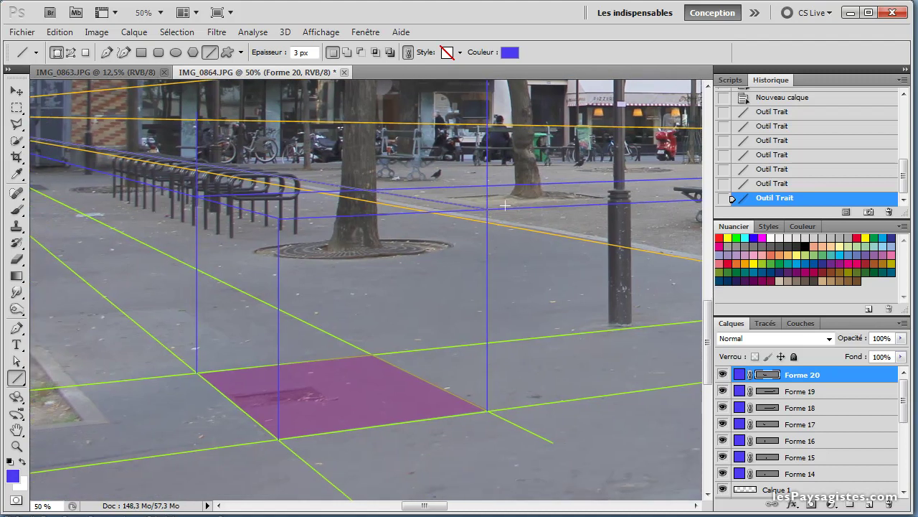
- Add an empty layer and outline the volume's left side face with the Polygonal Lasso, following the construction lines
left_click(868, 506)
left_click(17, 125)
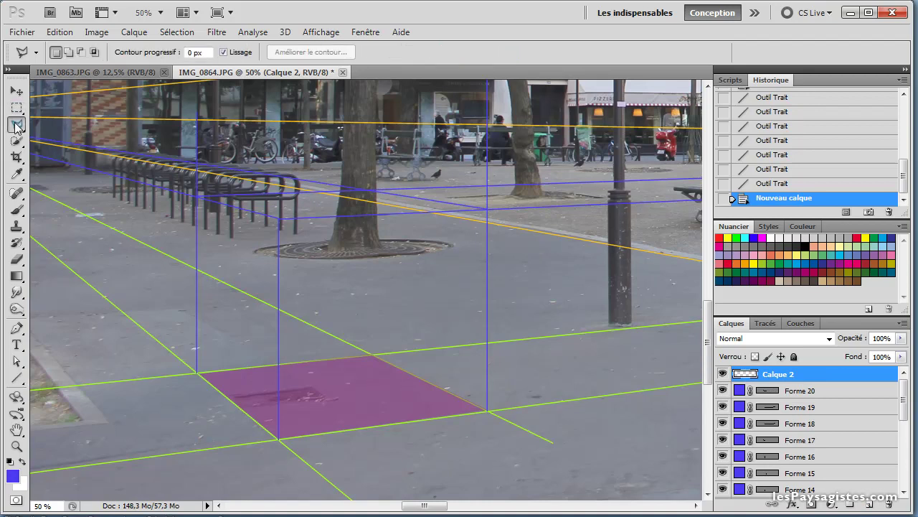
left_click(197, 373)
left_click(279, 219)
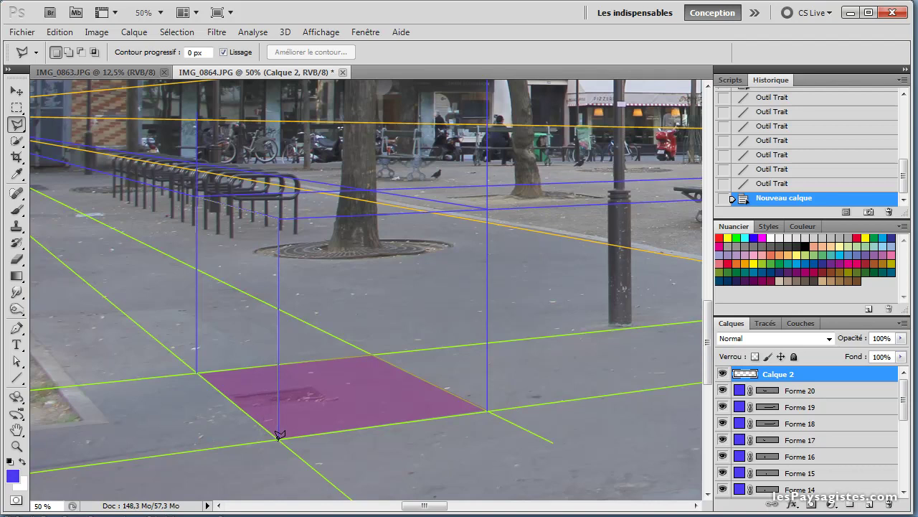
left_click(198, 368)
- Sample light beige from the building facade and fill the side-face selection with this foreground colour at 100% opacity
left_click_drag(627, 286, 439, 419)
left_click_drag(589, 323, 393, 316)
left_click_drag(673, 338, 485, 369)
left_click(16, 173)
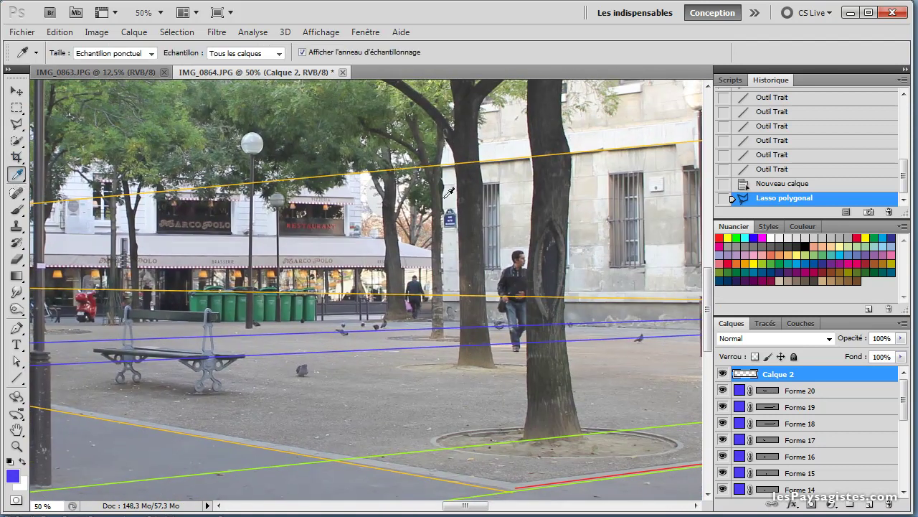
left_click_drag(326, 336, 474, 358)
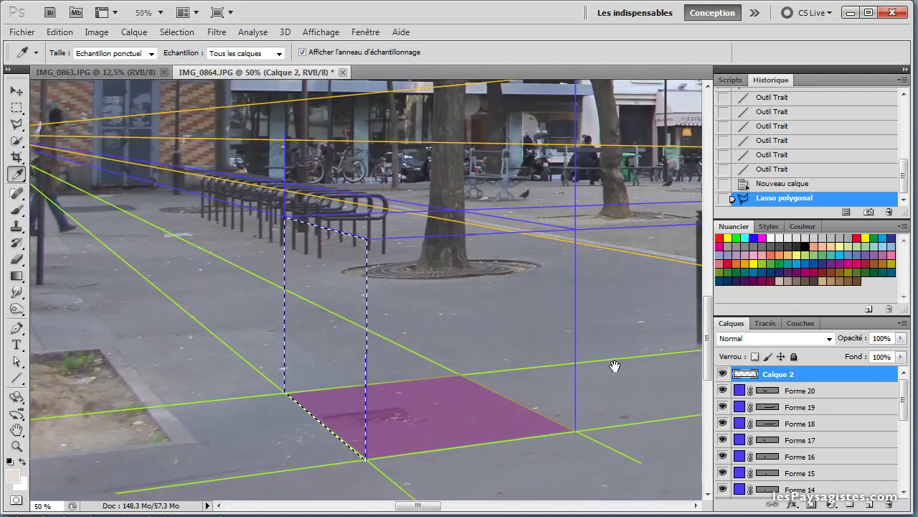
left_click(60, 32)
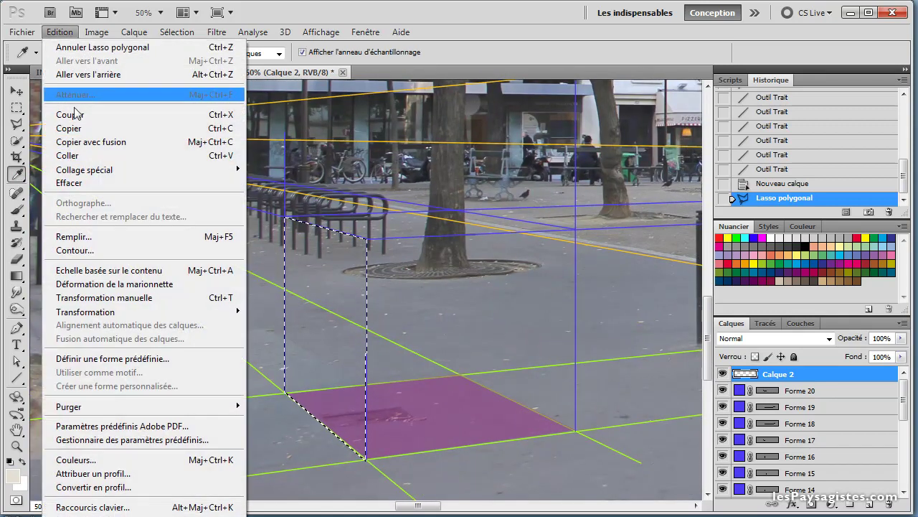
left_click(92, 238)
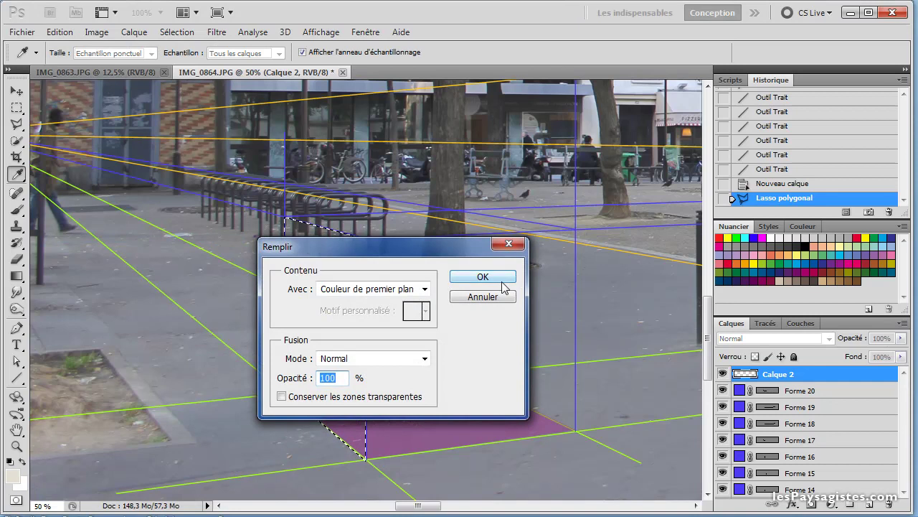
left_click(511, 279)
- Clear the selection and rename the filled layer as face
key("ctrl+d")
double_click(787, 376)
type("face")
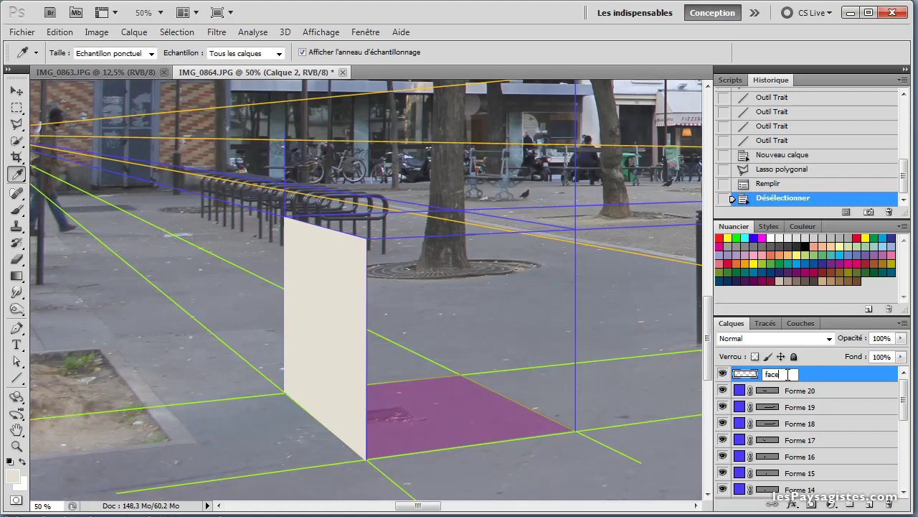
- Create a layer group below the face layer, move the blue line layers into it and collapse it
left_click(832, 395)
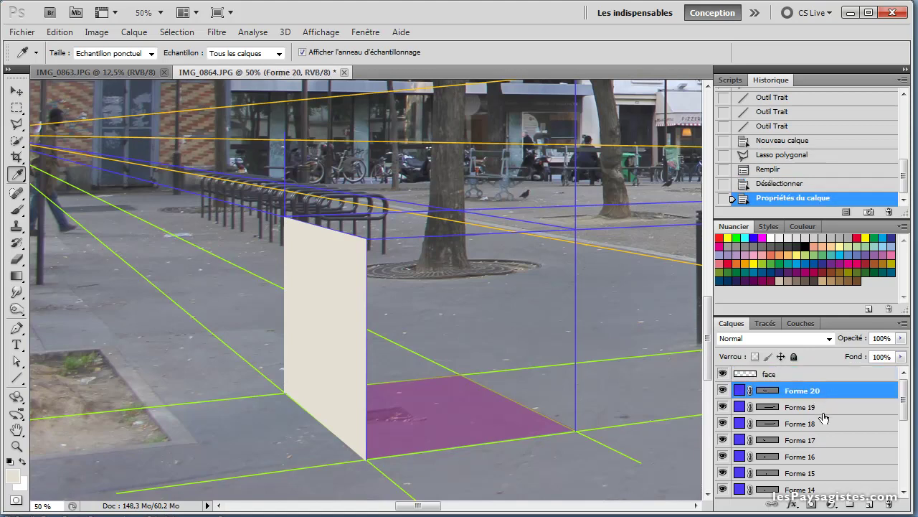
left_click(855, 508)
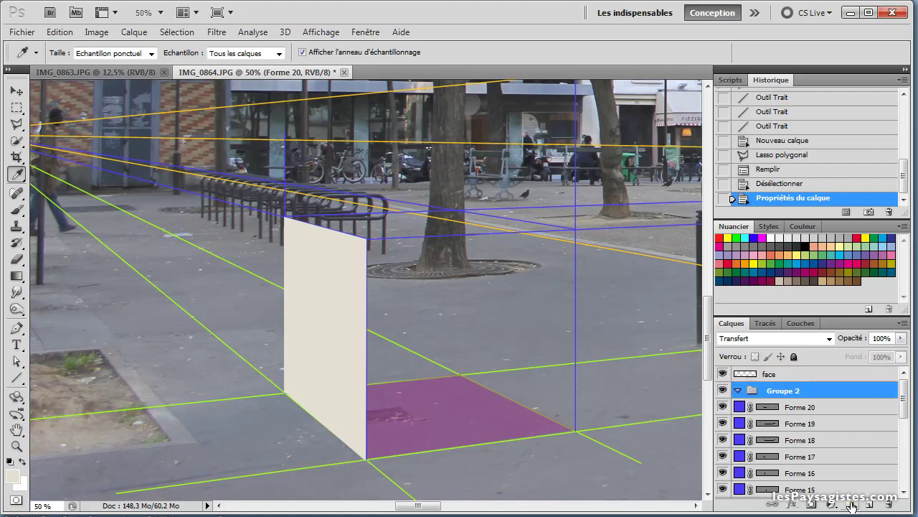
left_click(829, 414)
mouse_move(910, 406)
left_mouse_down()
mouse_move(908, 420)
mouse_move(909, 395)
mouse_move(908, 412)
mouse_move(906, 404)
left_mouse_up()
left_click(837, 477, "shift")
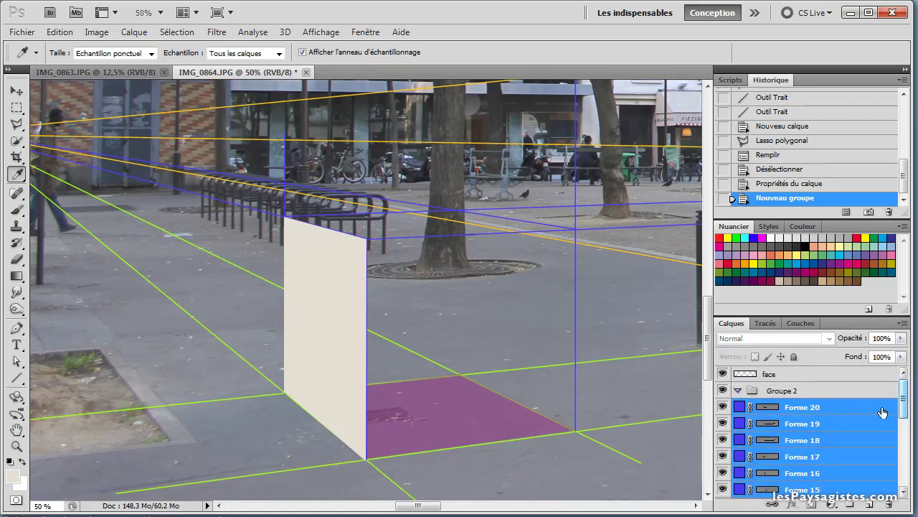
mouse_move(829, 413)
left_mouse_down()
mouse_move(826, 391)
mouse_move(828, 398)
left_mouse_up()
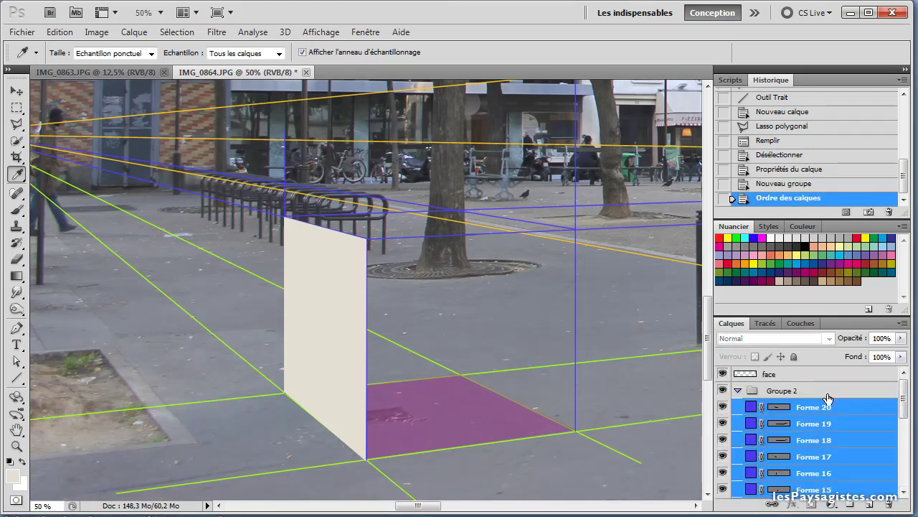
left_click(739, 391)
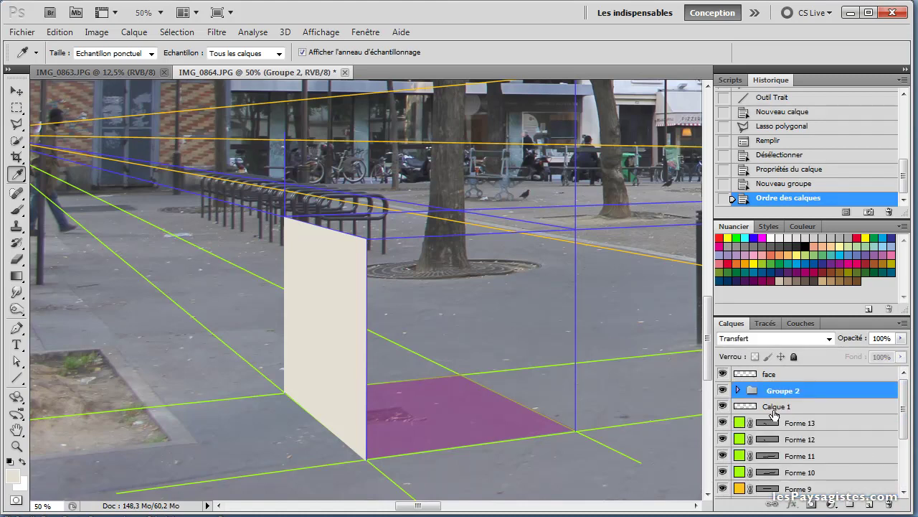
- Move the remaining green and orange line layers into the same group and lower the group's opacity to 25%
left_click(790, 423)
mouse_move(902, 418)
left_mouse_down()
mouse_move(903, 458)
mouse_move(903, 410)
left_mouse_up()
left_click(847, 475, "shift")
left_click_drag(803, 428, 780, 391)
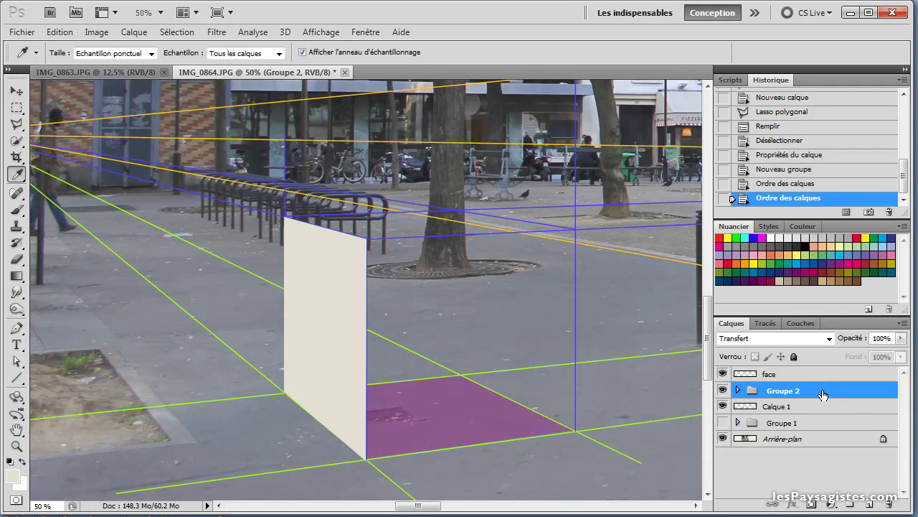
left_click(901, 338)
left_click_drag(898, 351, 848, 359)
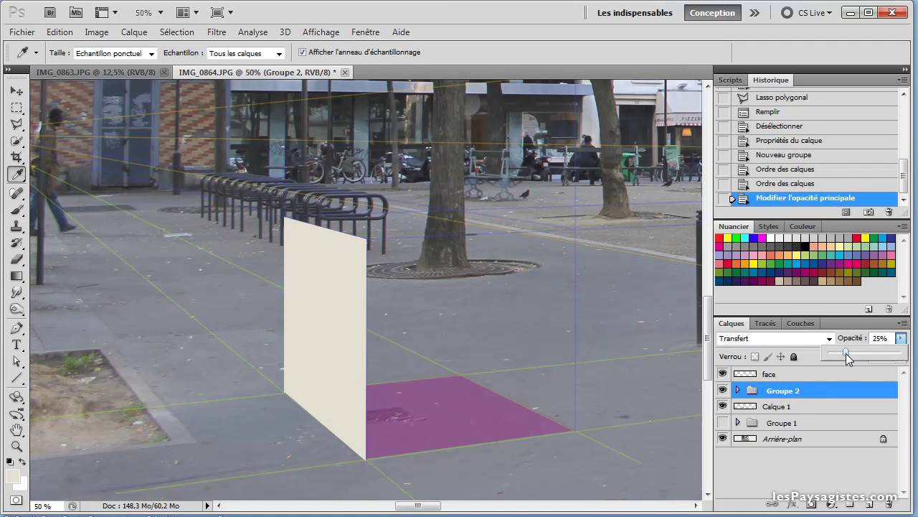
- Add an empty layer above the face layer and name it face avant
left_click(806, 375)
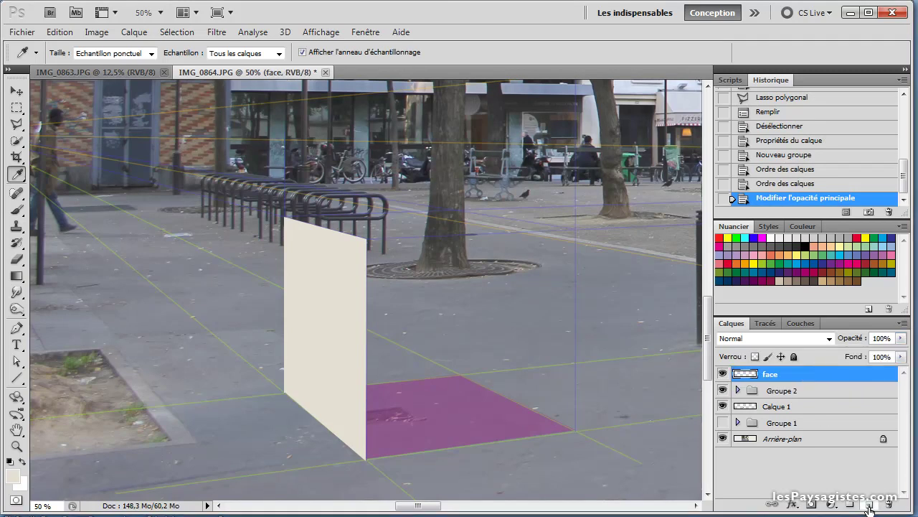
left_click(870, 505)
double_click(774, 373)
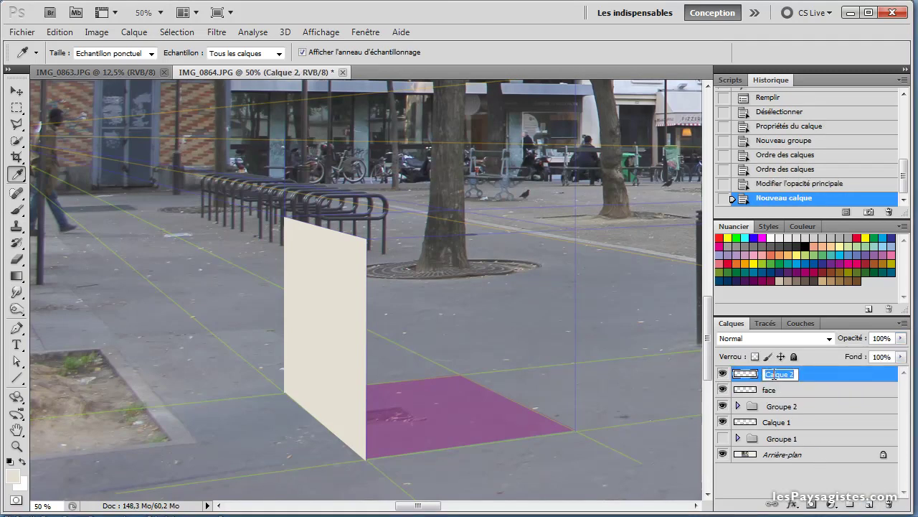
type("face avant")
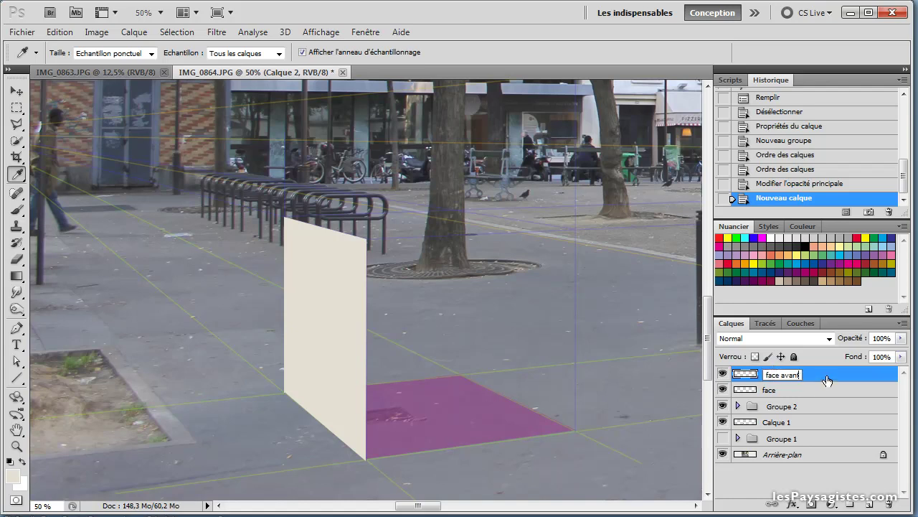
key("Return")
- Outline the volume's front face with the Polygonal Lasso, from the beige face's edge to the right vertical and down to the purple base
key("z")
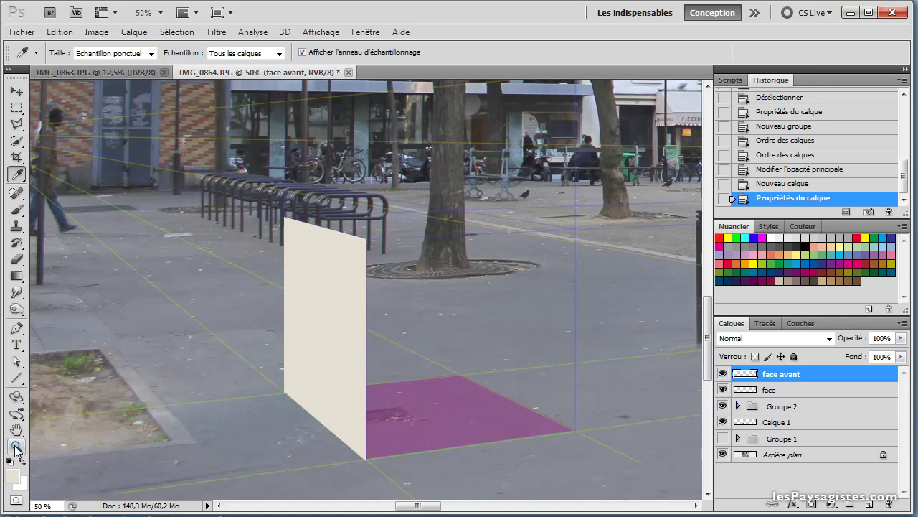
left_click(395, 262)
left_click(396, 279)
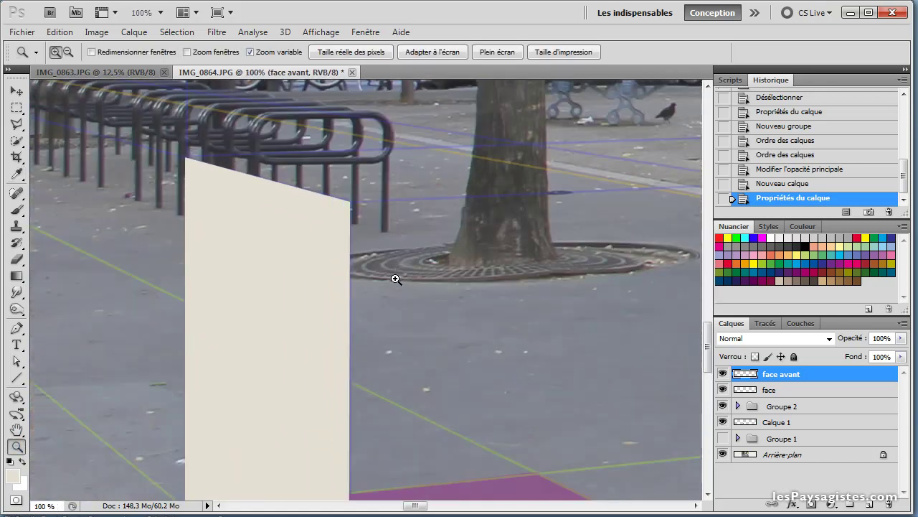
left_click_drag(409, 308, 280, 238)
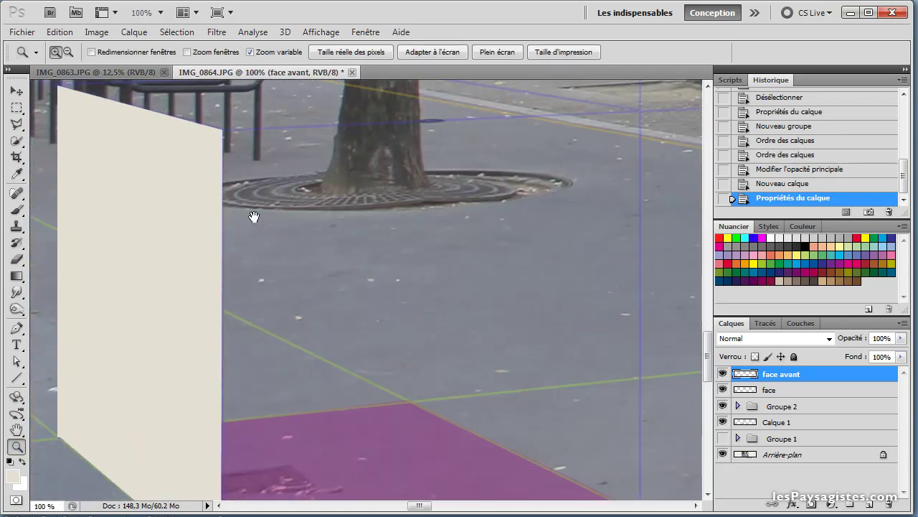
key("l")
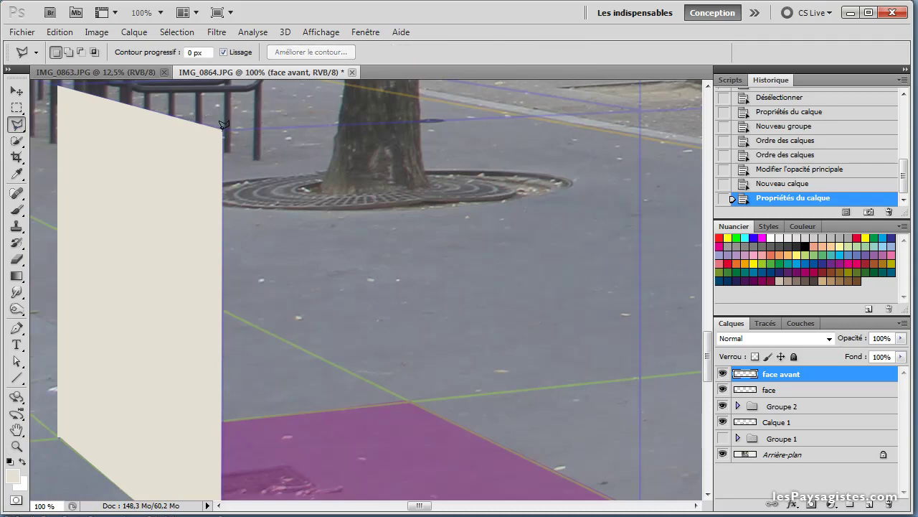
left_click(223, 127)
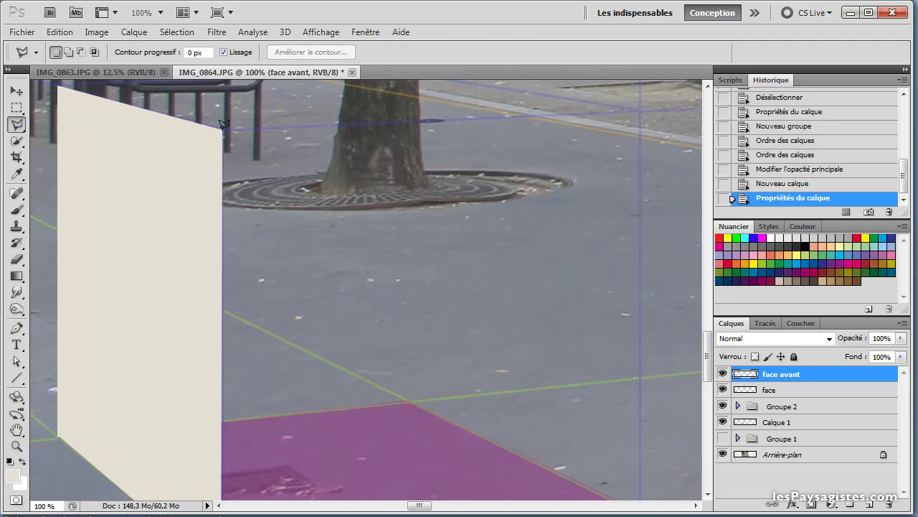
left_click(641, 105)
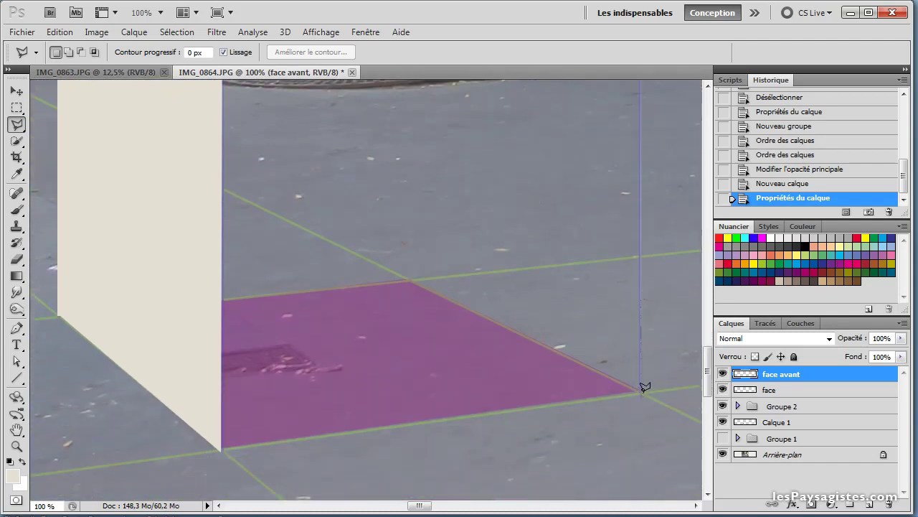
left_click(642, 388)
left_click(222, 446)
left_click_drag(270, 252, 268, 412)
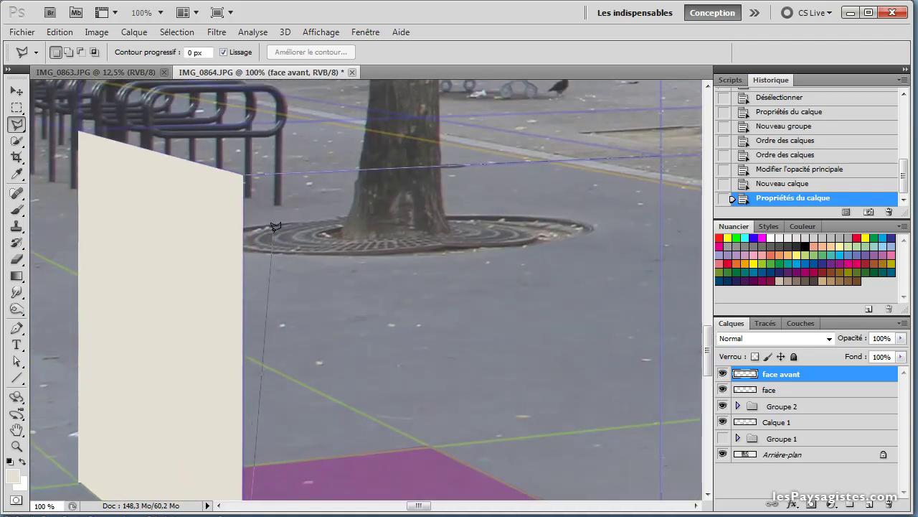
double_click(243, 172)
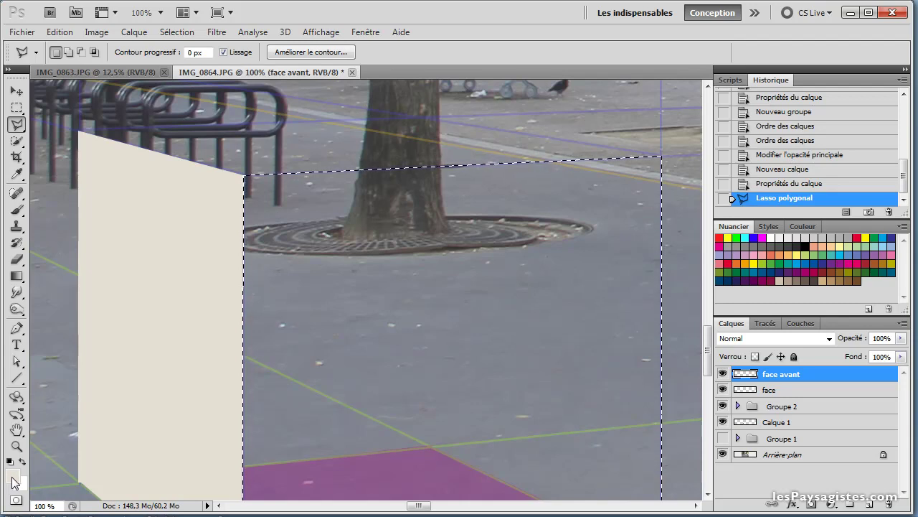
- Choose a slightly lighter beige foreground colour, fill the selected front face on the face avant layer with it and deselect
left_click(13, 476)
left_click(225, 224)
left_click(529, 203)
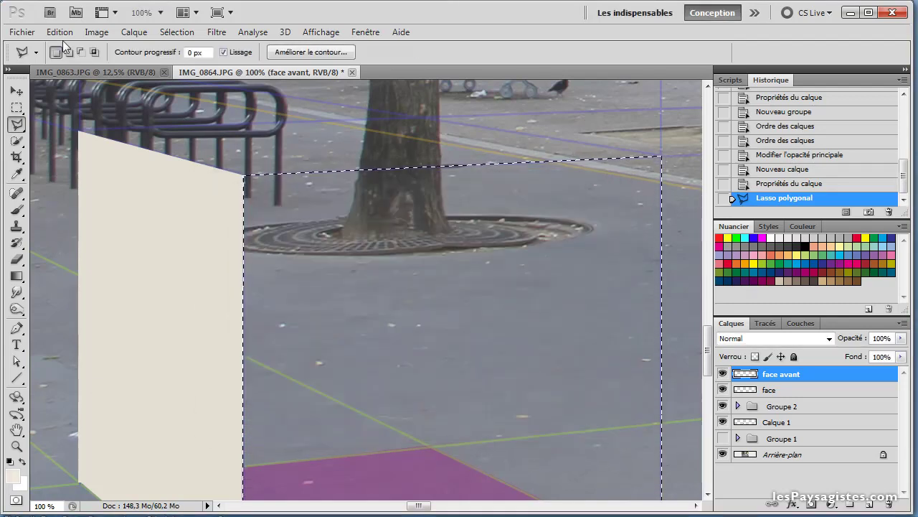
left_click(56, 33)
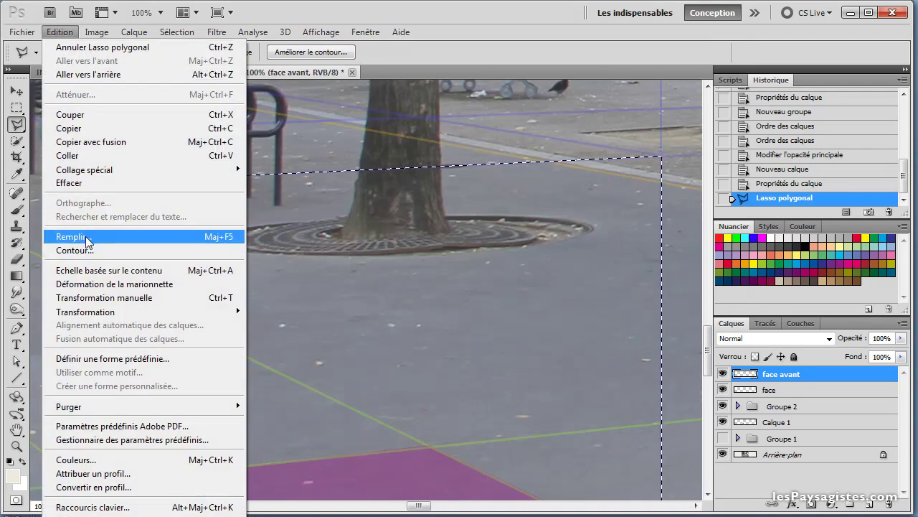
left_click(79, 234)
left_click(471, 278)
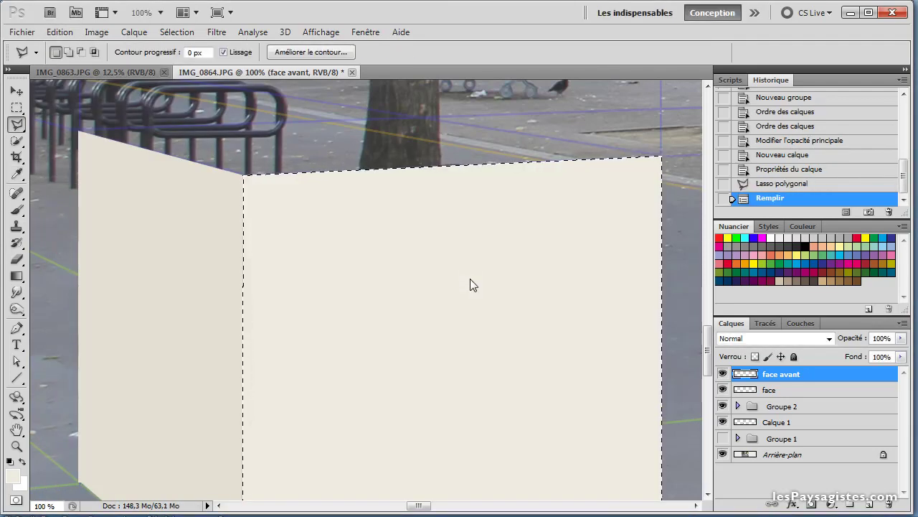
key("ctrl+d")
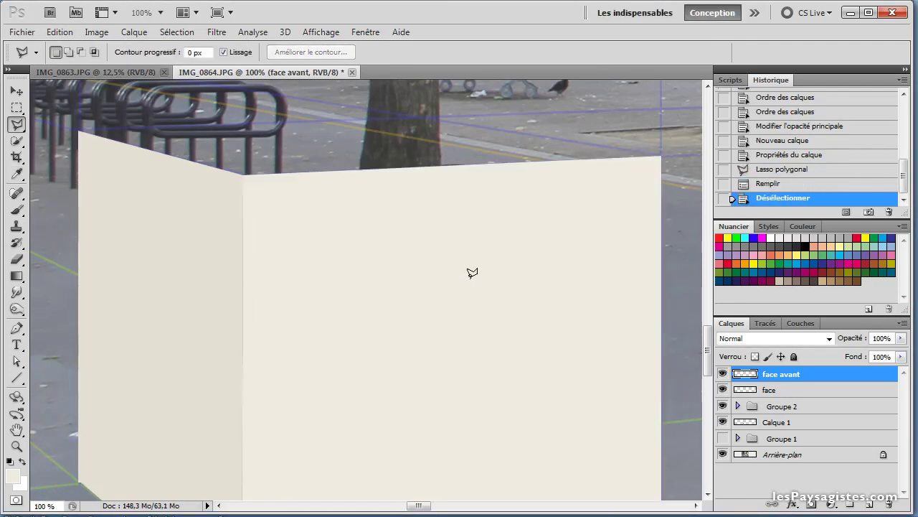
- Add an empty layer above the face avant layer and name it dessus
left_click(867, 507)
double_click(776, 375)
type("dessus")
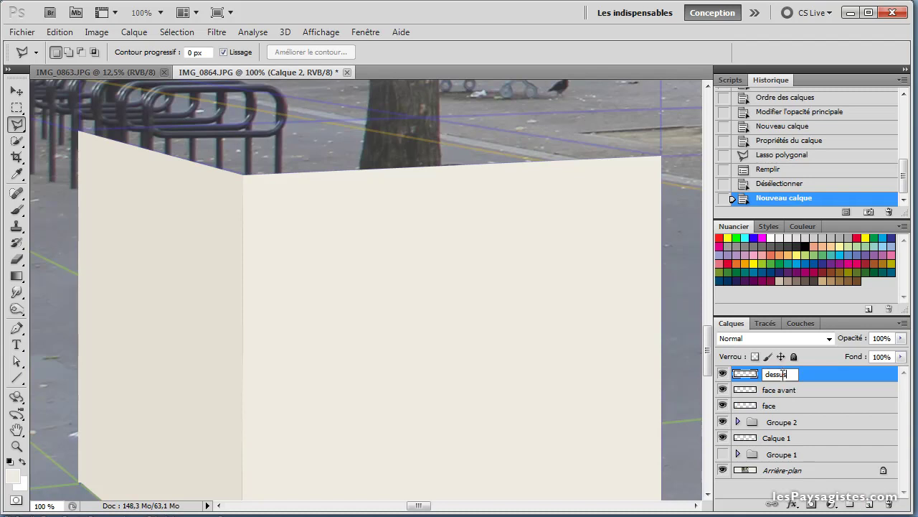
left_click(863, 378)
- Outline the volume's top face with the Polygonal Lasso, following the blue guide lines at the back and the upper edges of both faces
left_click_drag(204, 226, 228, 340)
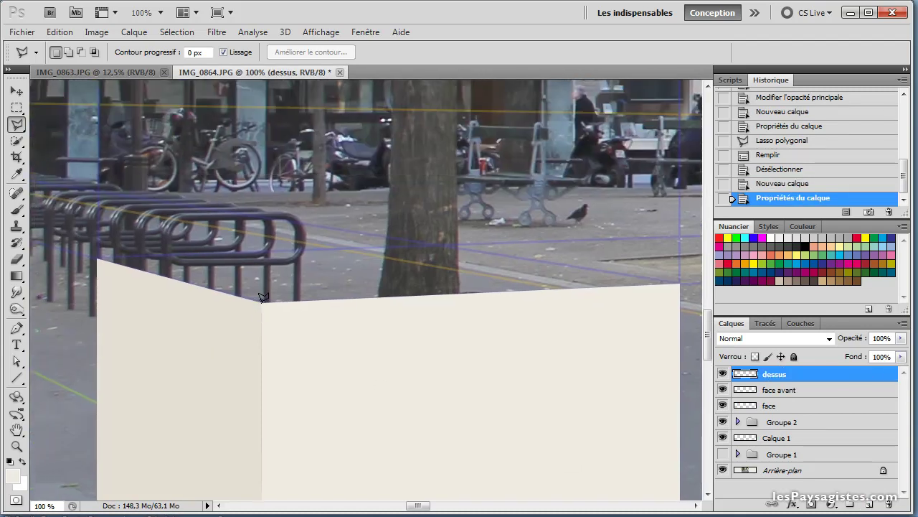
left_click(99, 257)
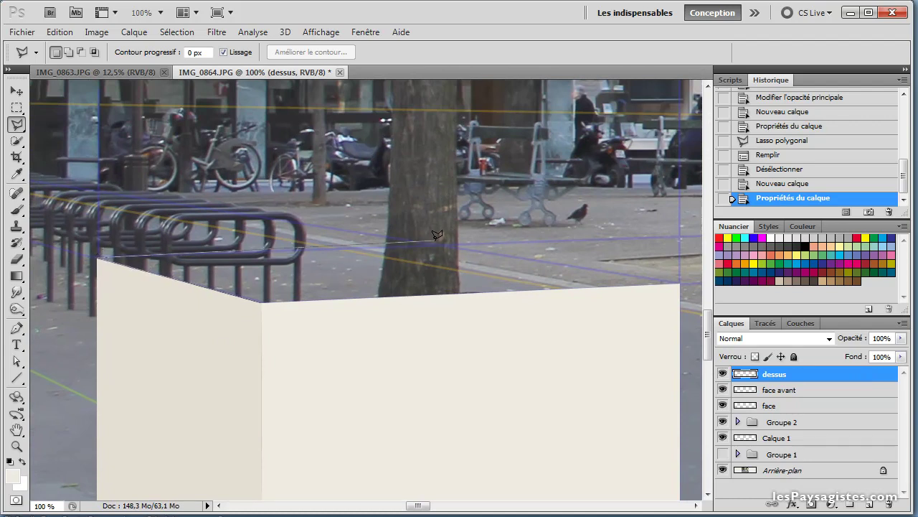
left_click(670, 280)
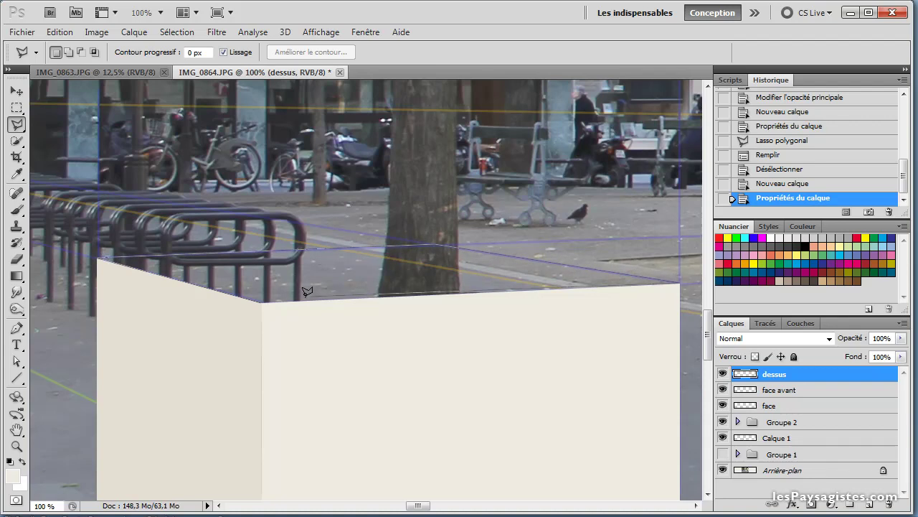
double_click(262, 296)
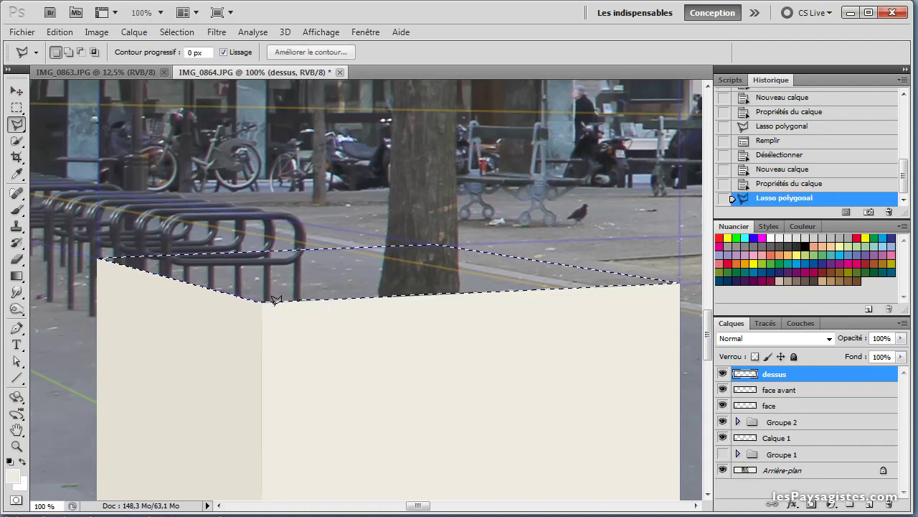
left_click(60, 32)
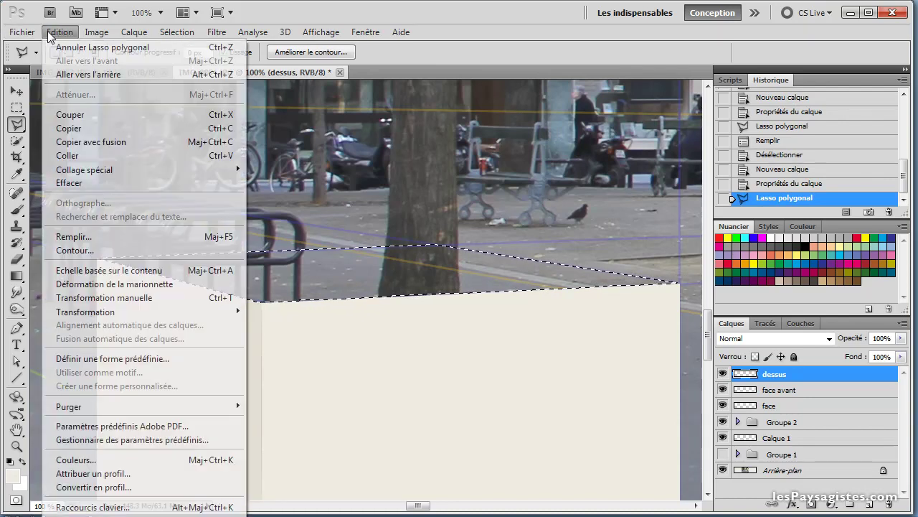
left_click(108, 236)
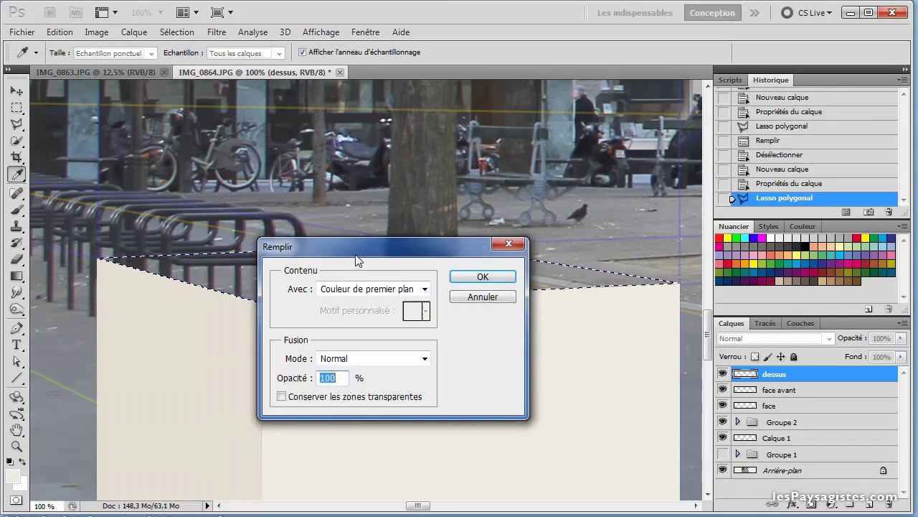
left_click(473, 296)
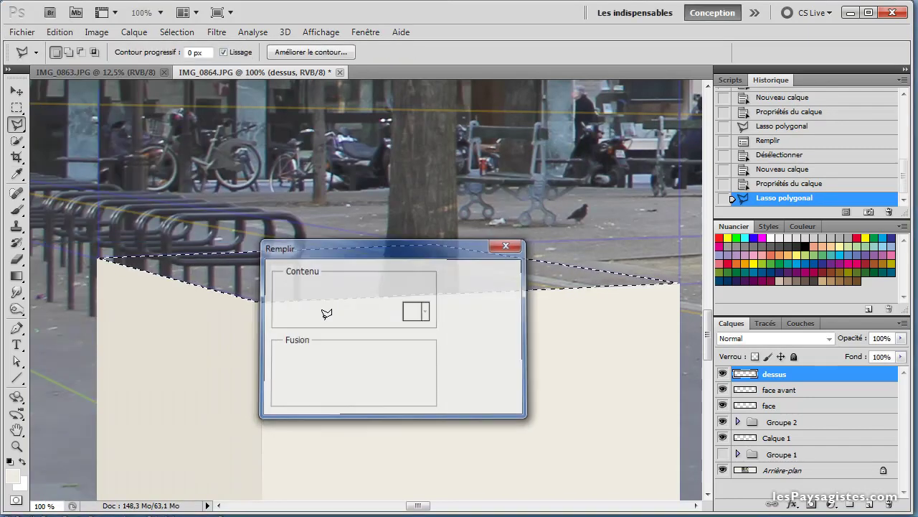
- Set the foreground colour to the very light beige f4f1eb, fill the selected top face with it and deselect
left_click(12, 478)
left_click_drag(220, 223, 219, 219)
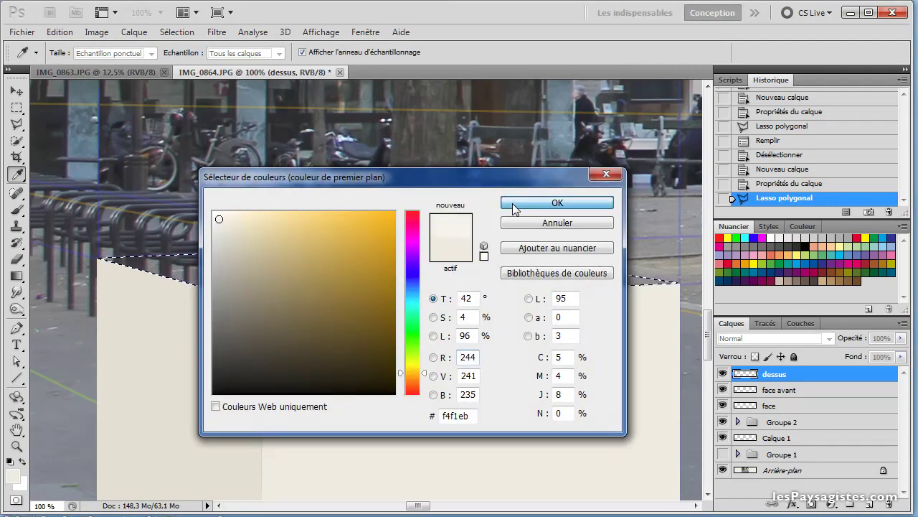
left_click(513, 207)
left_click(62, 32)
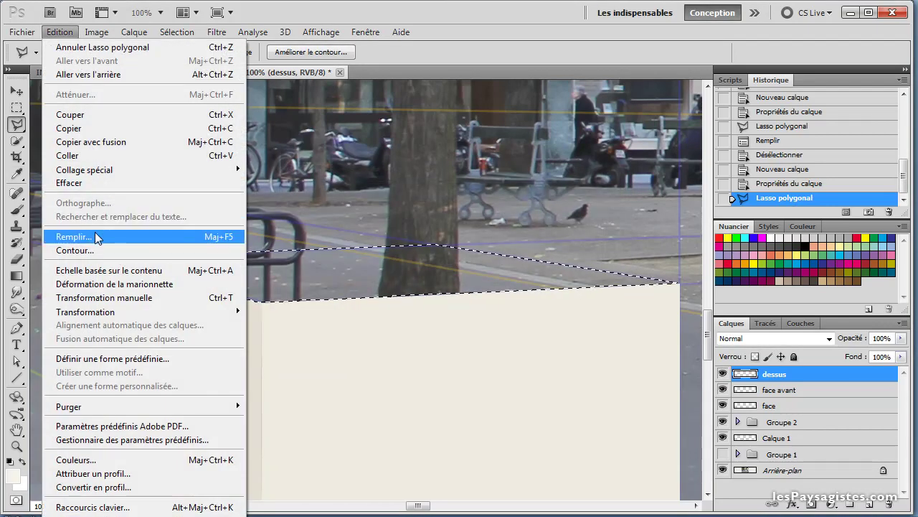
left_click(98, 237)
left_click(479, 276)
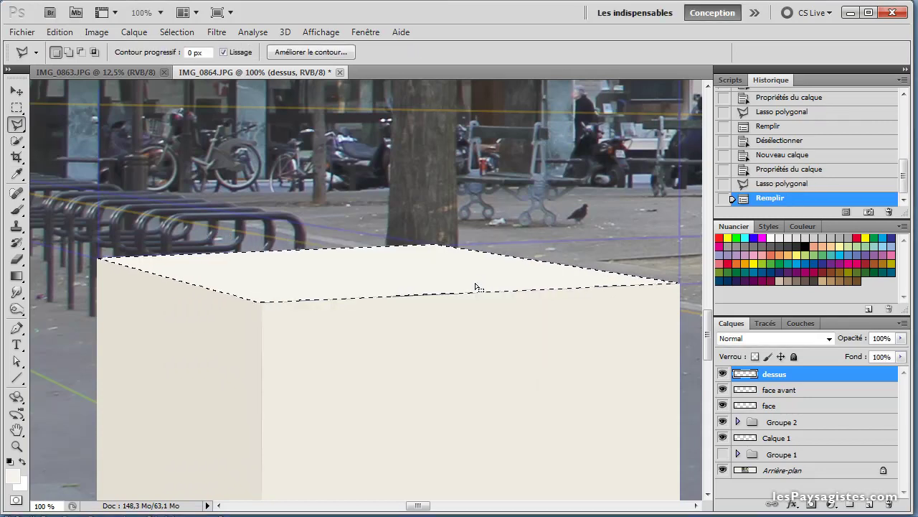
key("ctrl+d")
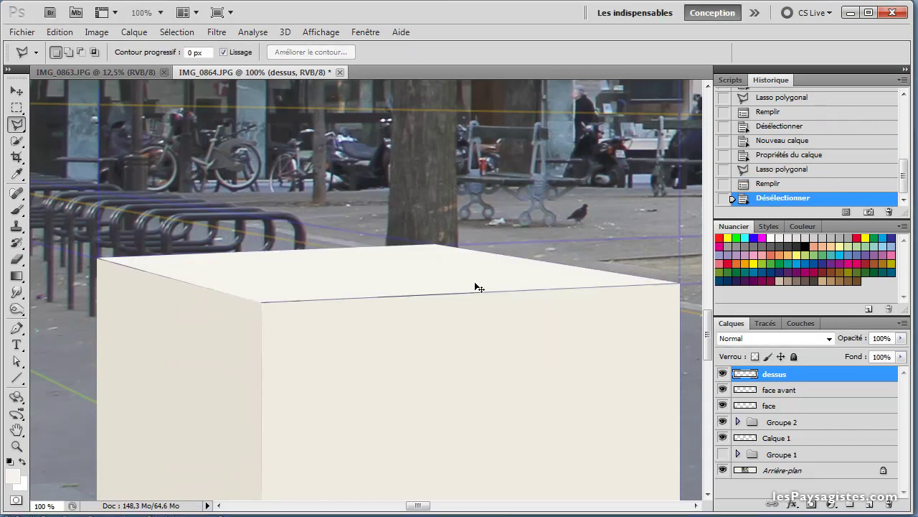
- Examine how the filled volume sits in the perspective of the whole square photo
key("ctrl+minus")
key("ctrl+minus")
key("ctrl+minus")
key("ctrl+minus")
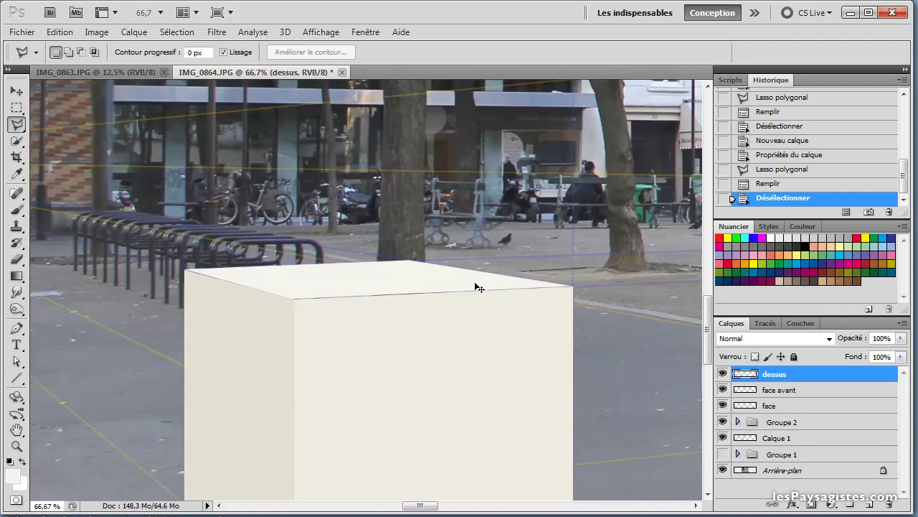
key("ctrl+minus")
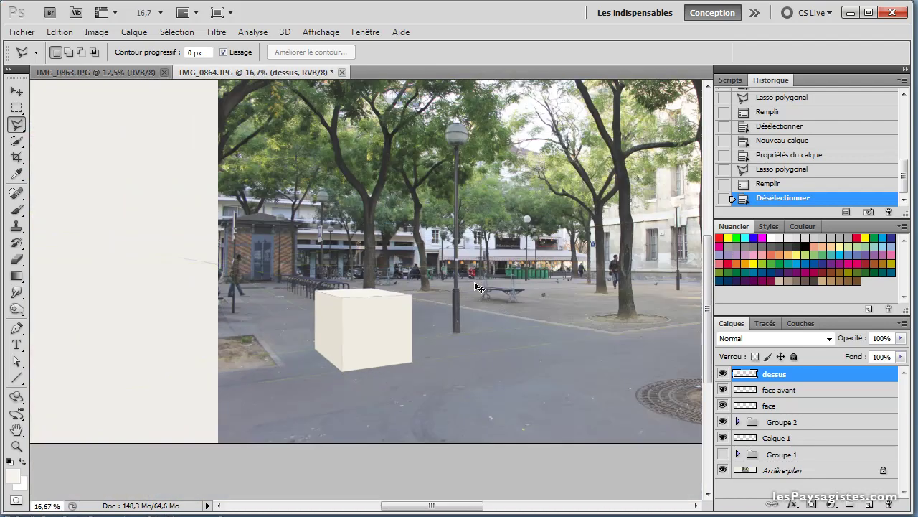
key("ctrl+minus")
key("ctrl+plus")
key("ctrl+minus")
key("ctrl+plus")
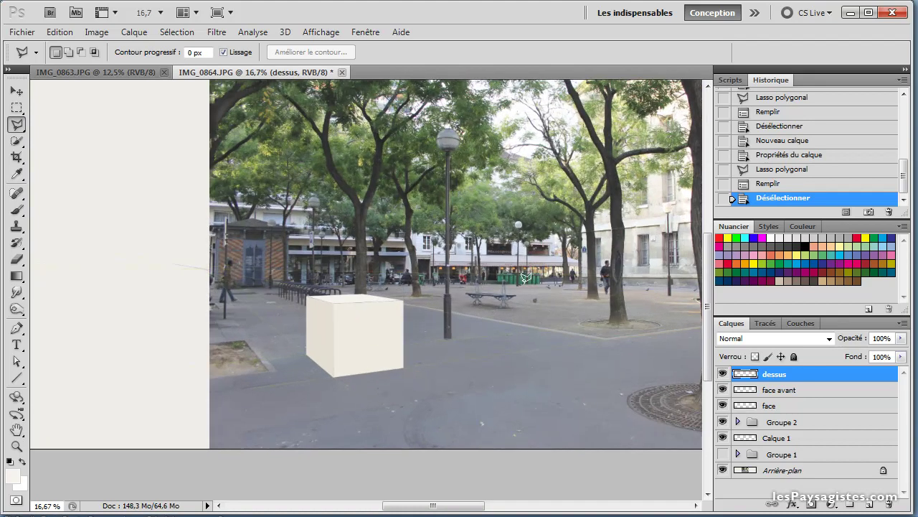
left_click_drag(543, 273, 500, 320)
left_click_drag(478, 293, 492, 312)
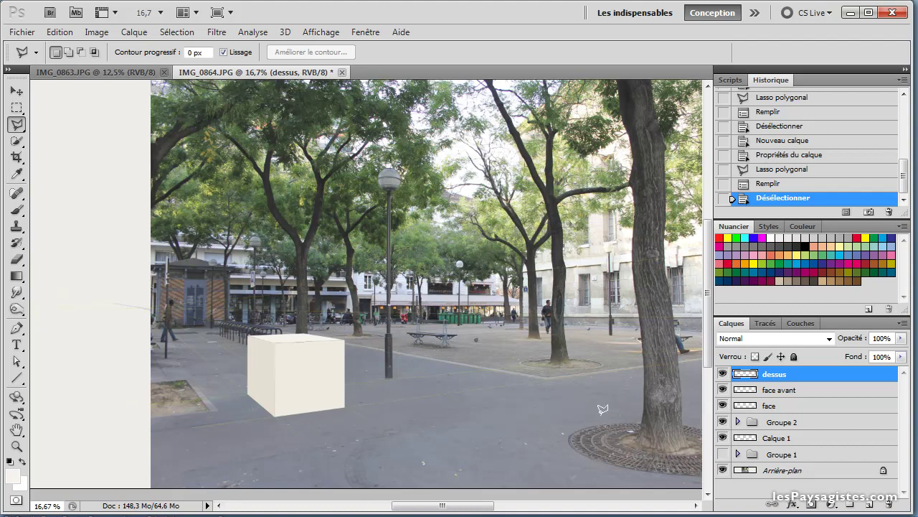
- Merge the face, face avant and dessus layers into a single layer
left_click(792, 406)
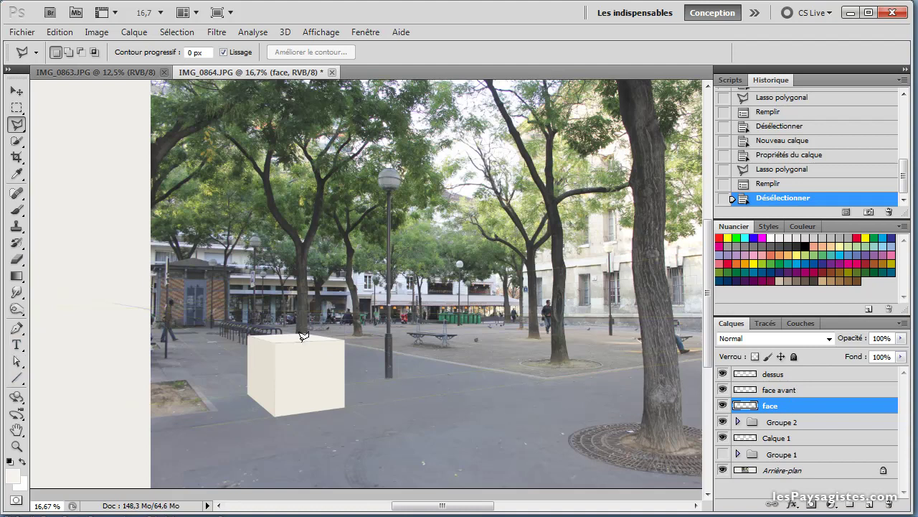
left_click(780, 380, "shift")
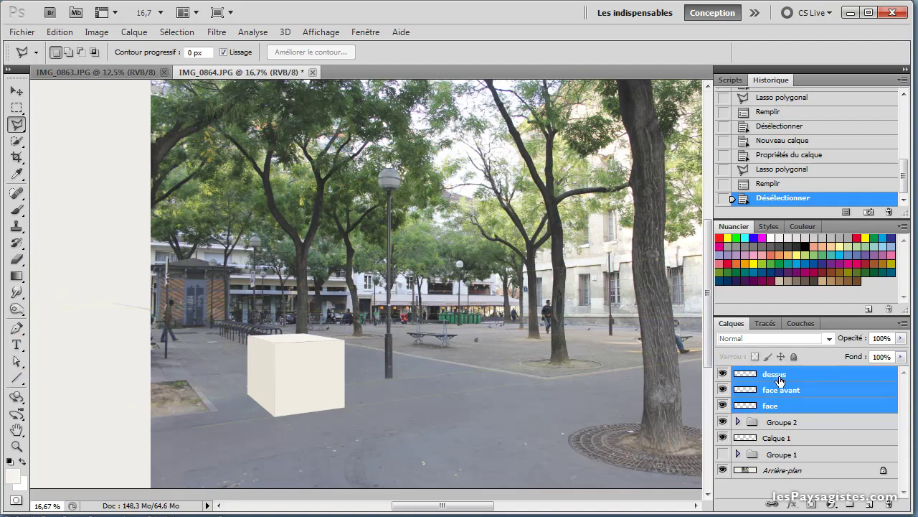
key("ctrl+e")
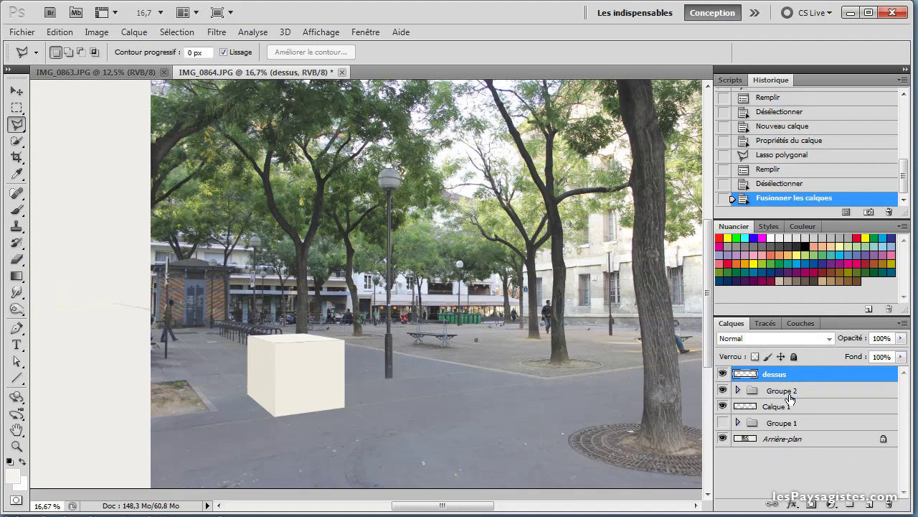
- Apply the Add Noise filter to the merged volume layer with a 2% amount, Gaussian distribution and Monochromatic enabled
left_click(18, 447)
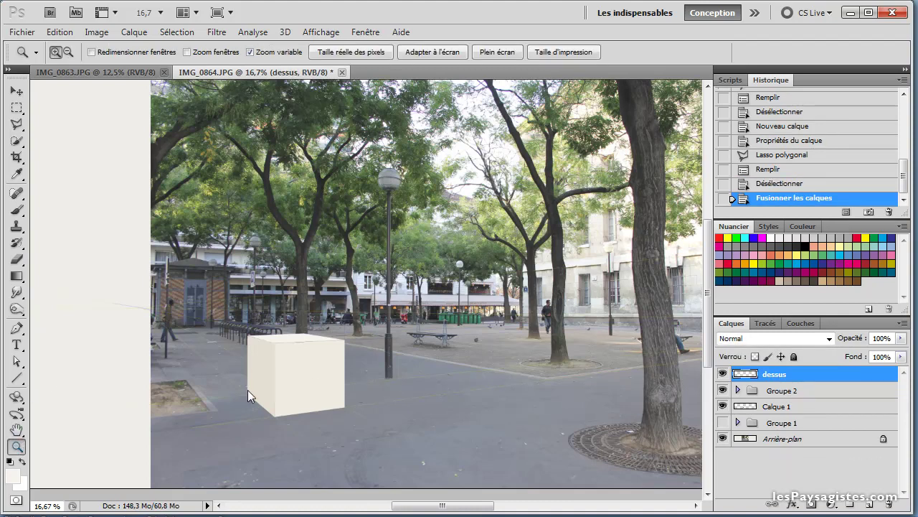
left_click(273, 371)
left_click(281, 391)
left_click(279, 414)
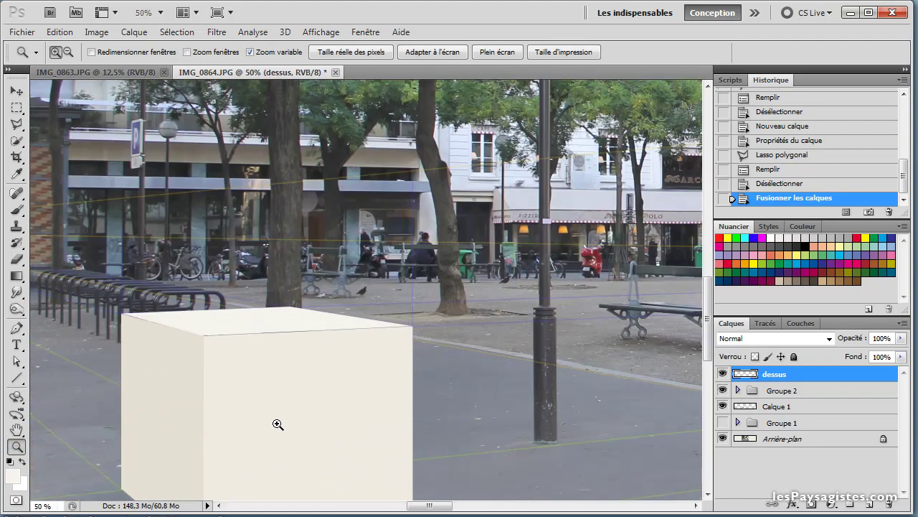
left_click(277, 424)
left_click_drag(268, 423, 372, 277)
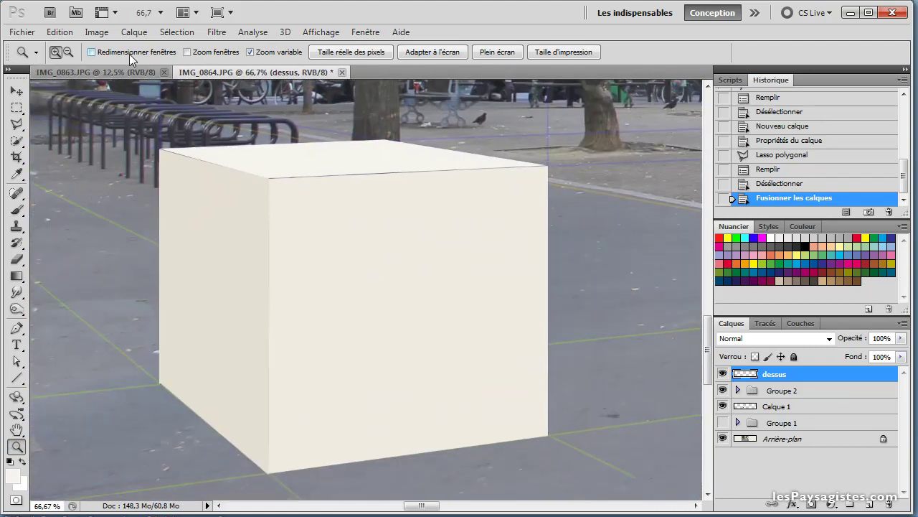
left_click(217, 32)
mouse_move(243, 180)
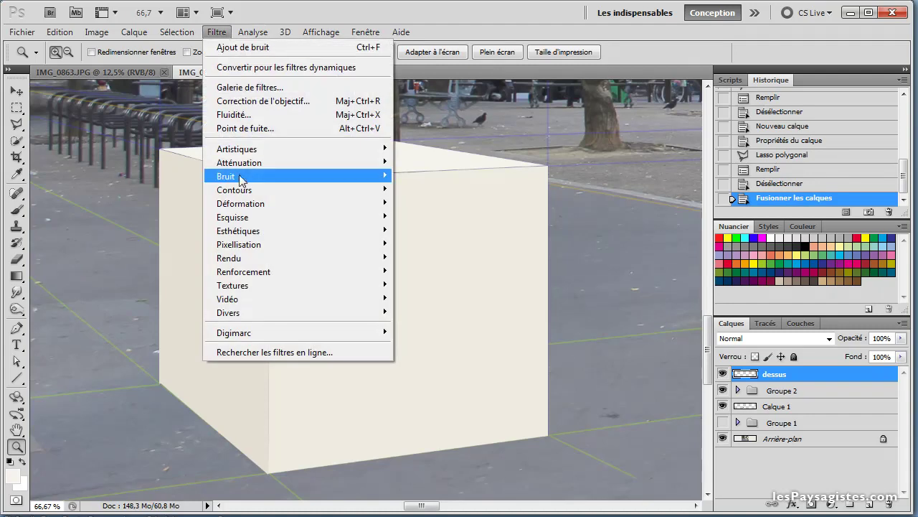
left_click(136, 176)
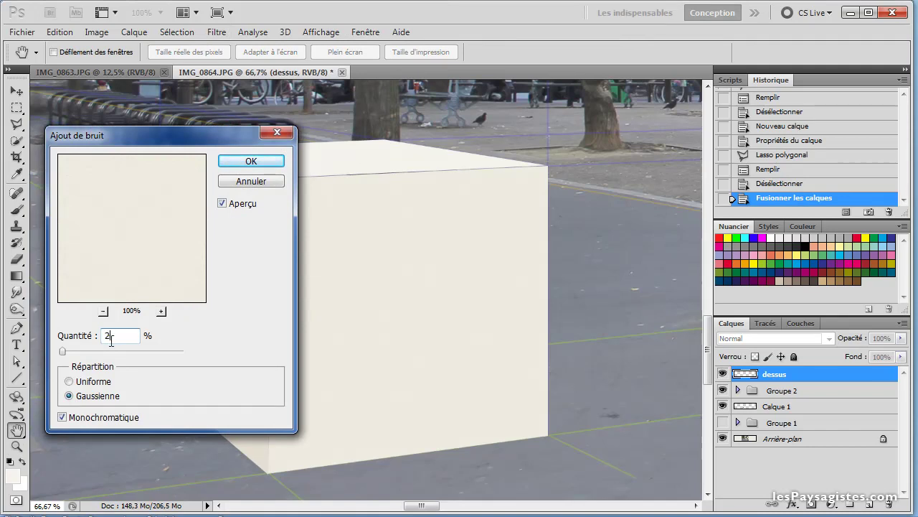
left_click(251, 162)
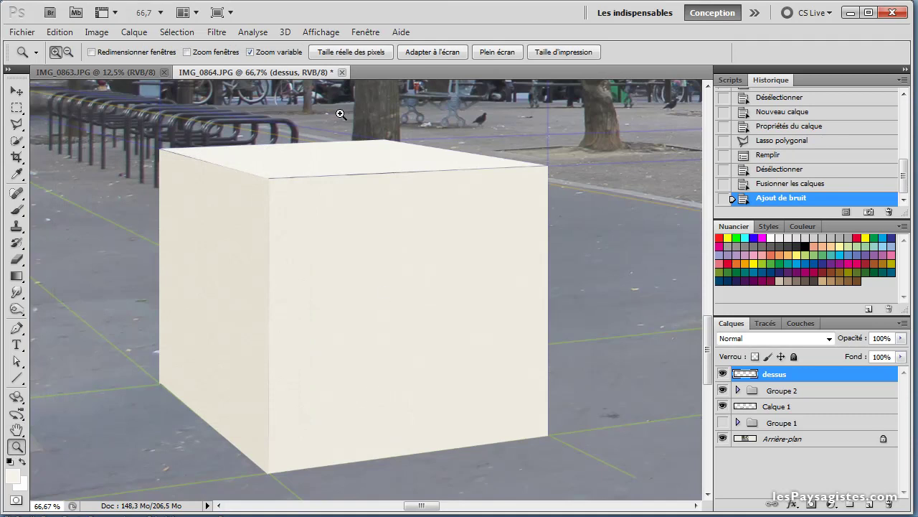
- Darken the lower part of the front face with the Burn tool, using a soft 133 px brush on midtones at 5% exposure
left_click(17, 310)
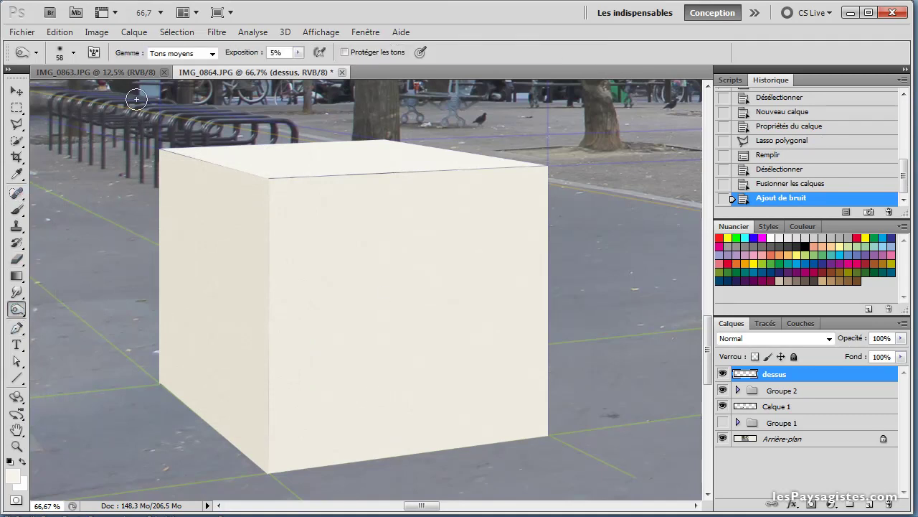
left_click(74, 54)
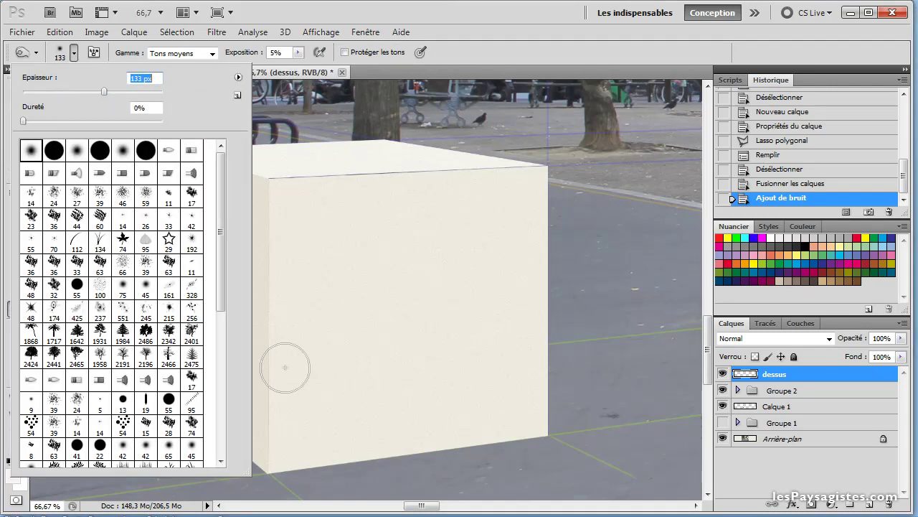
left_click_drag(305, 444, 514, 407)
left_click_drag(514, 406, 419, 417)
left_click_drag(420, 417, 501, 400)
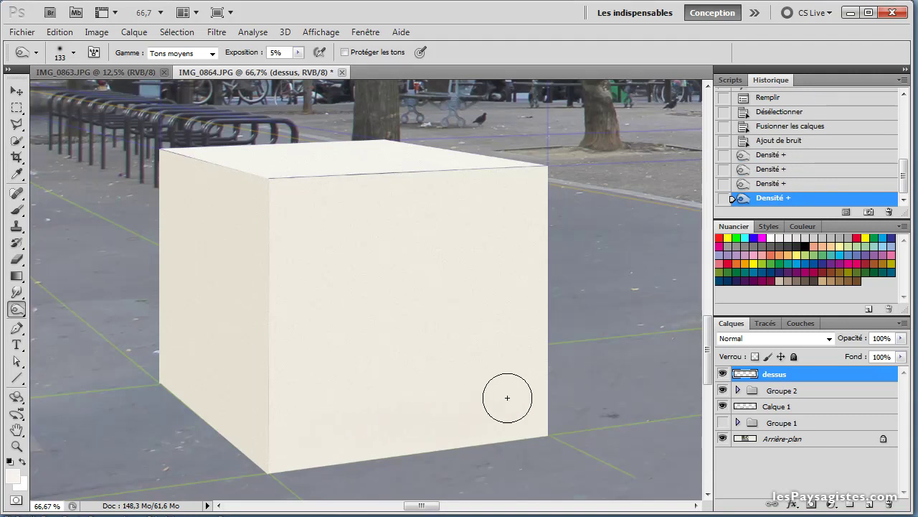
left_click_drag(417, 421, 452, 414)
- Set the Burn tool's range to highlights (Tons clairs) and shade the base of both vertical faces and the front face's outer vertical edge
left_click(204, 53)
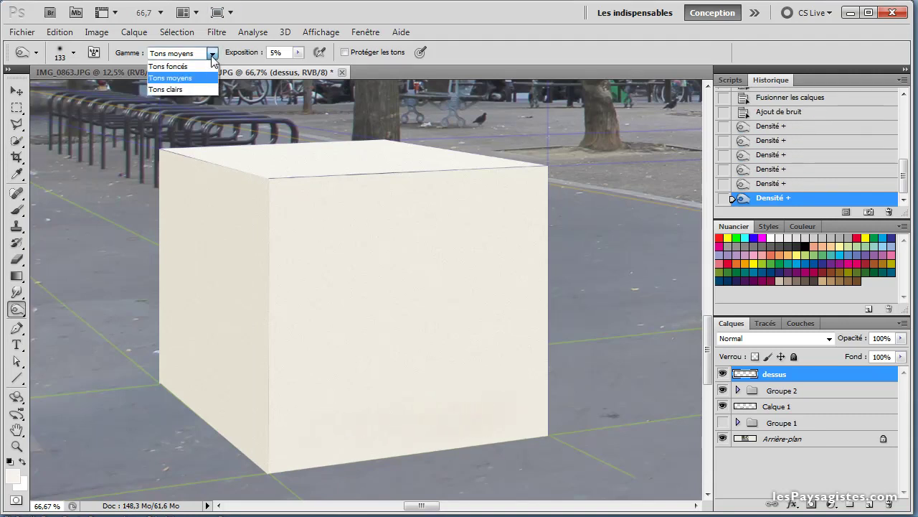
left_click(199, 92)
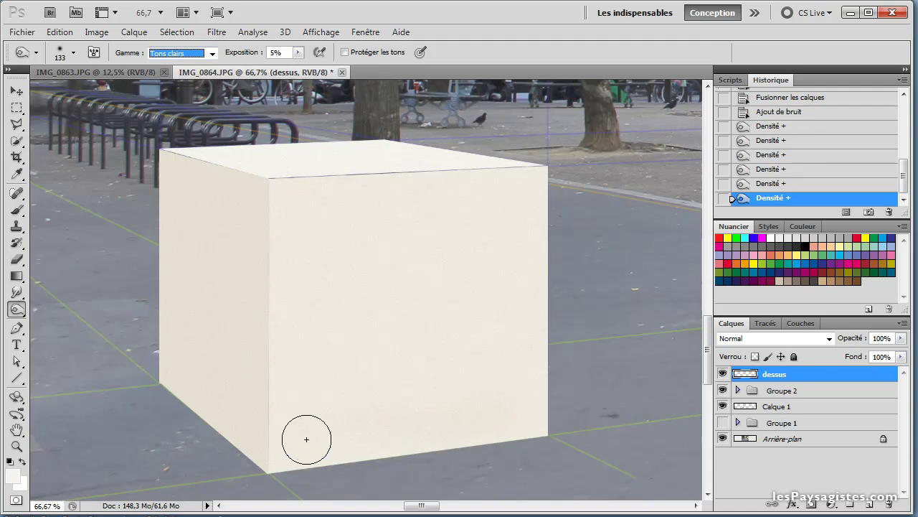
mouse_move(283, 419)
left_mouse_down()
mouse_move(295, 441)
mouse_move(392, 430)
mouse_move(307, 429)
mouse_move(499, 401)
mouse_move(435, 421)
mouse_move(456, 426)
mouse_move(523, 377)
mouse_move(540, 431)
mouse_move(537, 377)
mouse_move(420, 382)
mouse_move(449, 364)
mouse_move(487, 408)
mouse_move(520, 318)
mouse_move(538, 409)
left_mouse_up()
mouse_move(395, 411)
left_mouse_down()
mouse_move(452, 432)
mouse_move(544, 420)
mouse_move(336, 433)
mouse_move(492, 439)
mouse_move(373, 457)
mouse_move(504, 441)
mouse_move(403, 459)
mouse_move(478, 446)
mouse_move(440, 459)
mouse_move(547, 440)
mouse_move(553, 413)
mouse_move(508, 461)
mouse_move(292, 466)
mouse_move(352, 450)
mouse_move(297, 464)
mouse_move(302, 438)
mouse_move(299, 477)
mouse_move(294, 466)
mouse_move(254, 494)
mouse_move(538, 378)
left_mouse_up()
mouse_move(242, 486)
left_mouse_down()
mouse_move(228, 446)
mouse_move(229, 391)
mouse_move(247, 508)
mouse_move(239, 419)
mouse_move(252, 484)
mouse_move(246, 438)
mouse_move(233, 395)
mouse_move(220, 409)
mouse_move(184, 372)
mouse_move(175, 391)
mouse_move(194, 437)
mouse_move(189, 452)
mouse_move(157, 378)
mouse_move(197, 425)
mouse_move(216, 420)
mouse_move(210, 381)
mouse_move(216, 479)
mouse_move(219, 386)
mouse_move(241, 433)
mouse_move(246, 475)
mouse_move(241, 371)
mouse_move(245, 482)
mouse_move(198, 353)
mouse_move(211, 431)
mouse_move(205, 367)
mouse_move(188, 349)
mouse_move(167, 288)
mouse_move(191, 282)
mouse_move(189, 254)
mouse_move(167, 265)
mouse_move(168, 247)
mouse_move(164, 337)
mouse_move(176, 420)
mouse_move(168, 376)
mouse_move(216, 452)
mouse_move(269, 466)
mouse_move(253, 444)
mouse_move(254, 464)
mouse_move(200, 461)
mouse_move(171, 441)
mouse_move(229, 468)
mouse_move(160, 419)
mouse_move(234, 457)
mouse_move(243, 475)
mouse_move(134, 381)
mouse_move(215, 444)
mouse_move(119, 354)
mouse_move(292, 485)
mouse_move(263, 480)
mouse_move(374, 472)
mouse_move(233, 485)
mouse_move(502, 447)
mouse_move(360, 477)
mouse_move(526, 442)
mouse_move(500, 442)
mouse_move(586, 441)
mouse_move(497, 441)
mouse_move(353, 485)
mouse_move(514, 464)
mouse_move(354, 475)
mouse_move(396, 477)
mouse_move(467, 439)
mouse_move(580, 416)
mouse_move(554, 380)
mouse_move(552, 460)
mouse_move(550, 328)
mouse_move(564, 484)
mouse_move(544, 447)
mouse_move(528, 310)
mouse_move(567, 279)
mouse_move(543, 250)
mouse_move(582, 208)
mouse_move(545, 244)
left_mouse_up()
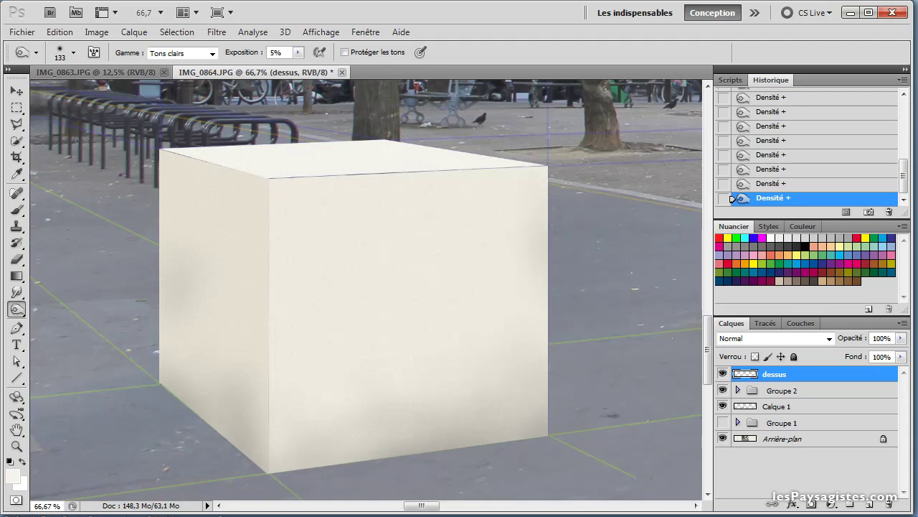
- Darken the ground around the volume's base on the Arrière-plan layer with the Burn tool set to midtones (Tons moyens)
left_click(792, 439)
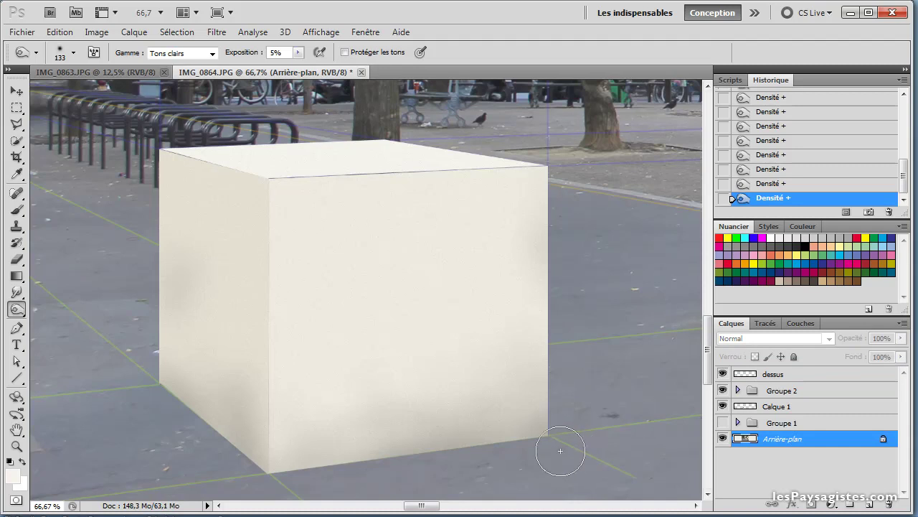
left_click_drag(529, 446, 548, 376)
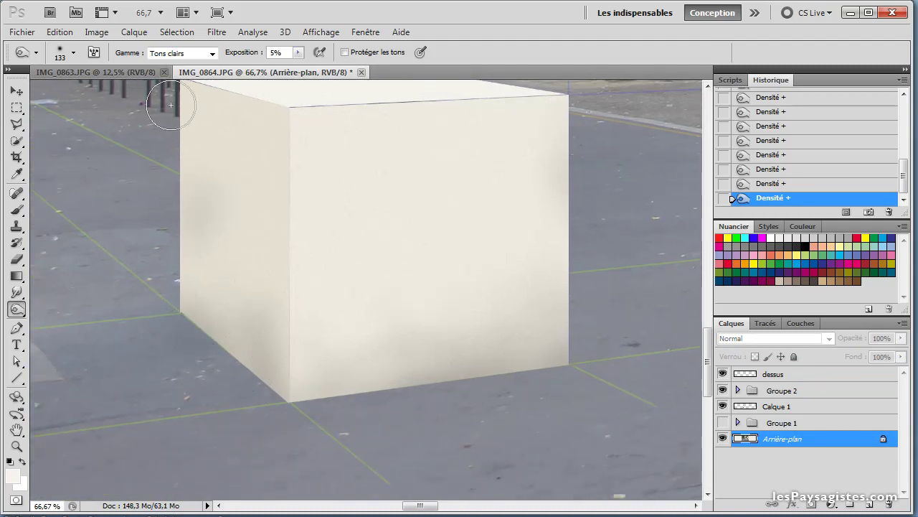
left_click(208, 56)
left_click(183, 78)
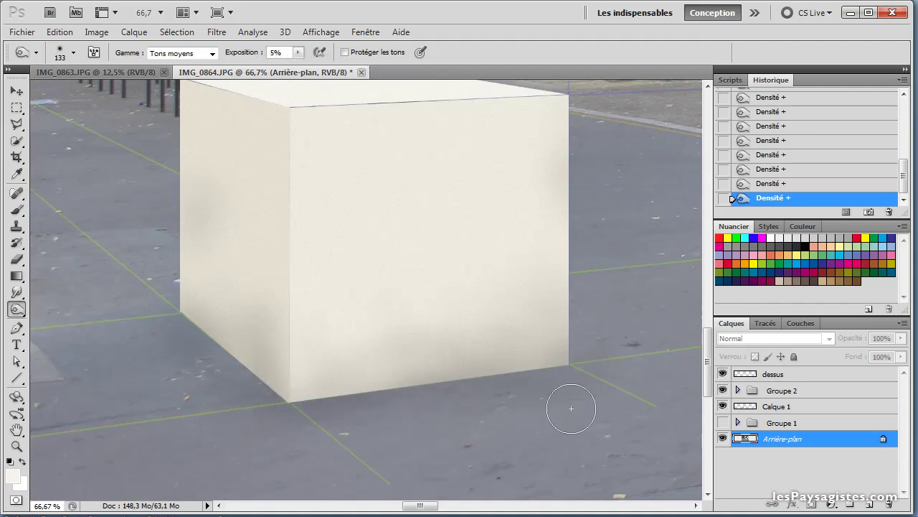
- Hide the Groupe 2 perspective guide lines and review the volume within the whole photo at 12.5% zoom
left_click(722, 389)
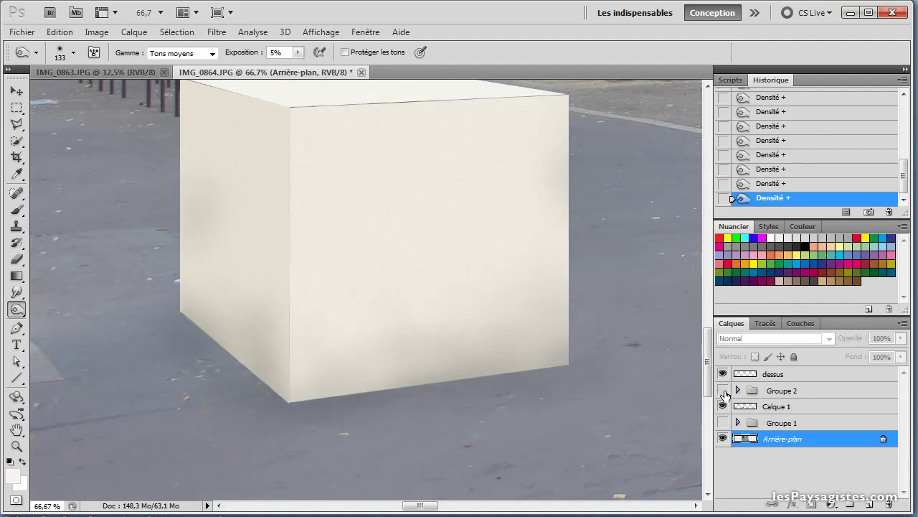
key("ctrl+minus")
key("ctrl+minus")
key("ctrl+minus")
key("ctrl+minus")
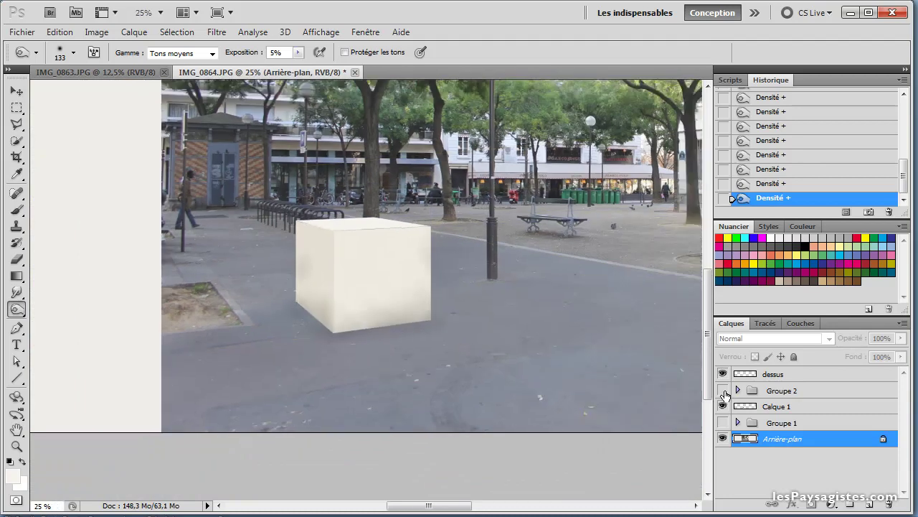
key("ctrl+minus")
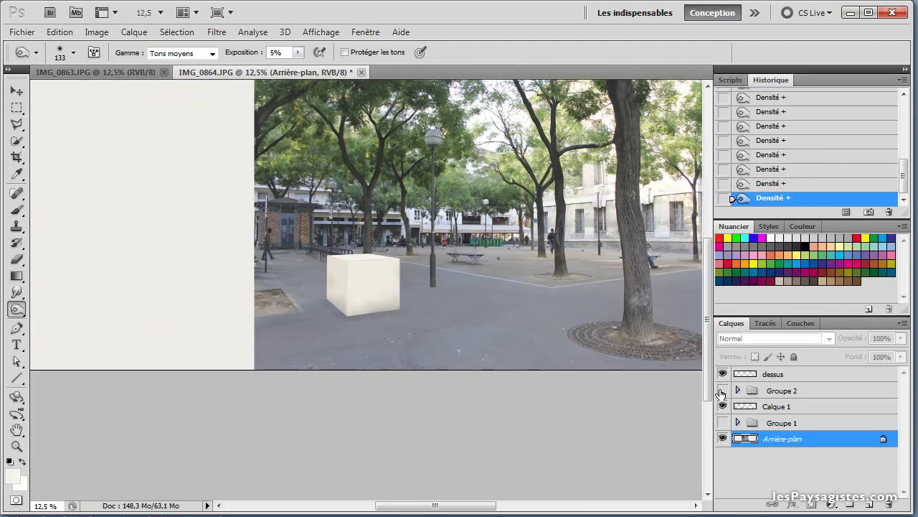
left_click_drag(548, 296, 402, 406)
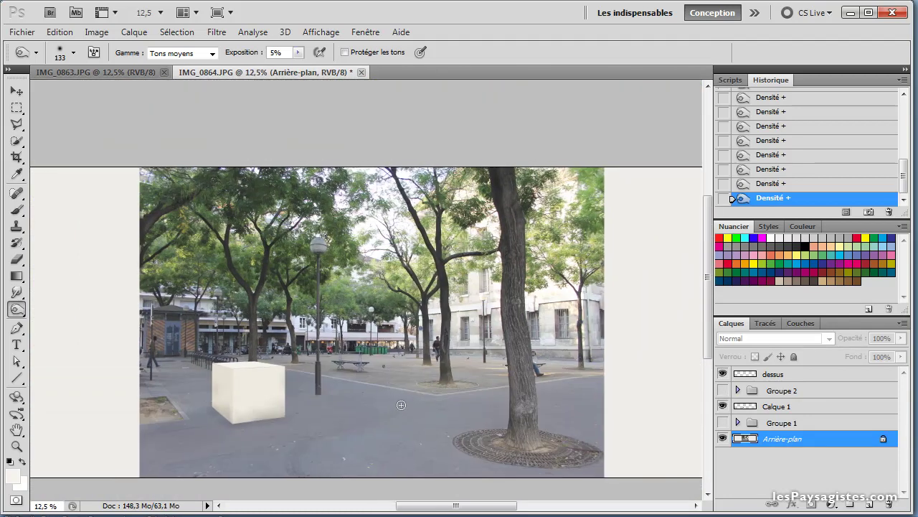